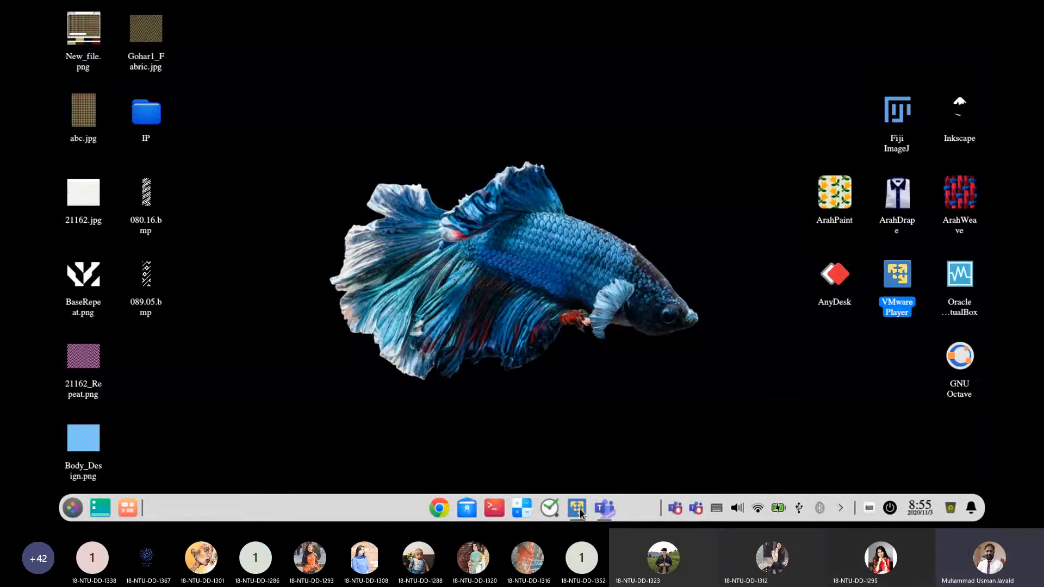
# Switch to the VMware virtual machine and bring the weave grid with its warp and weft colour strips into view in Excel.
pyautogui.moveTo(579, 512)
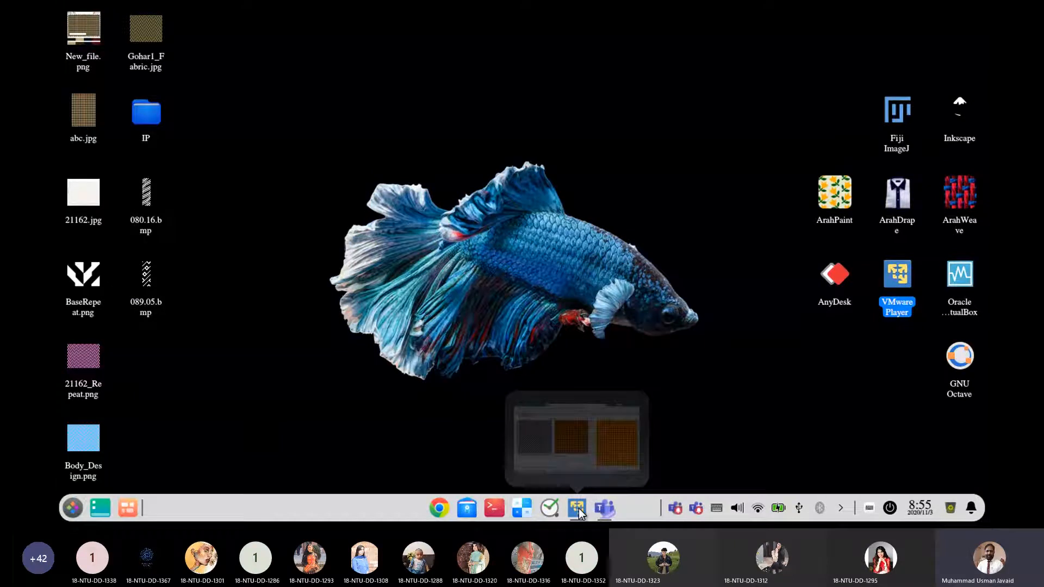
pyautogui.click(579, 508)
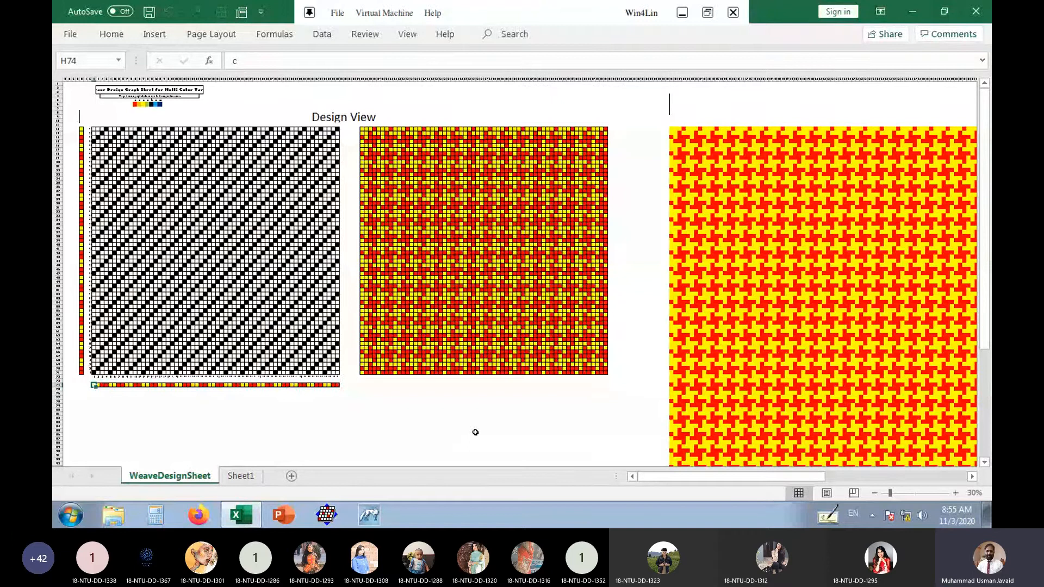
pyautogui.click(127, 435)
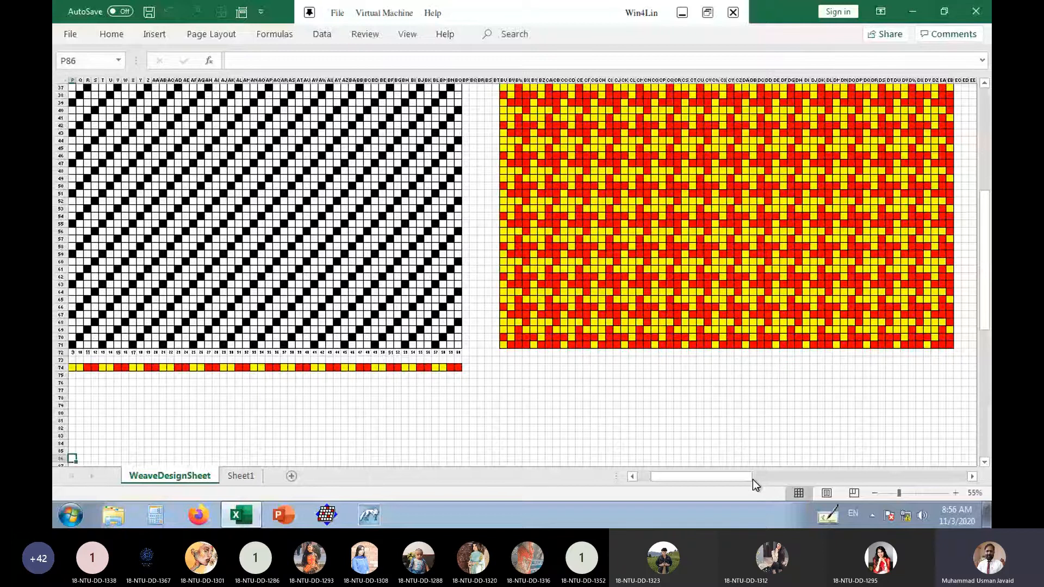
pyautogui.moveTo(753, 479); pyautogui.dragTo(690, 485)
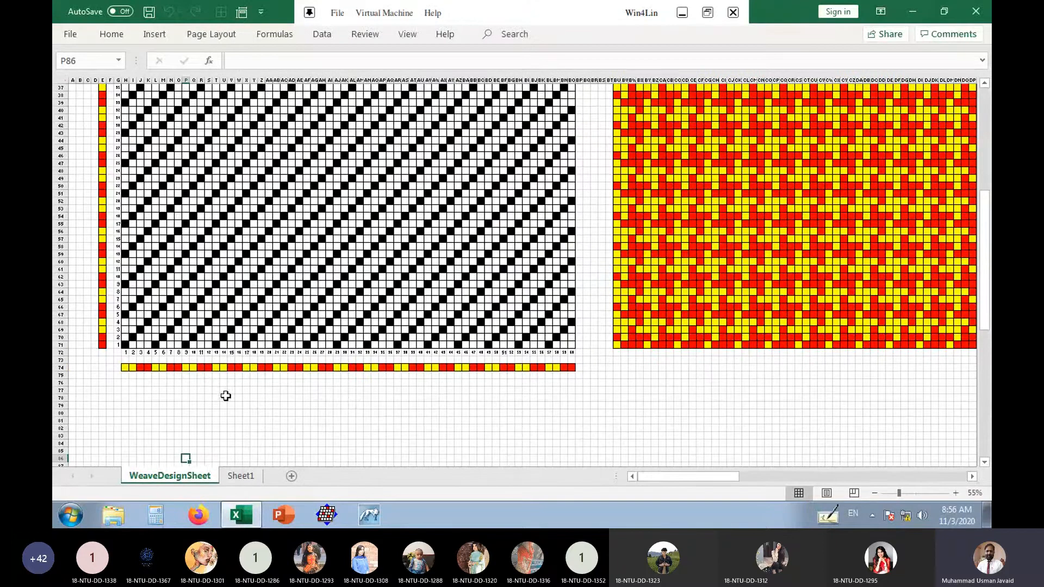
pyautogui.scroll(1, 210, 387)
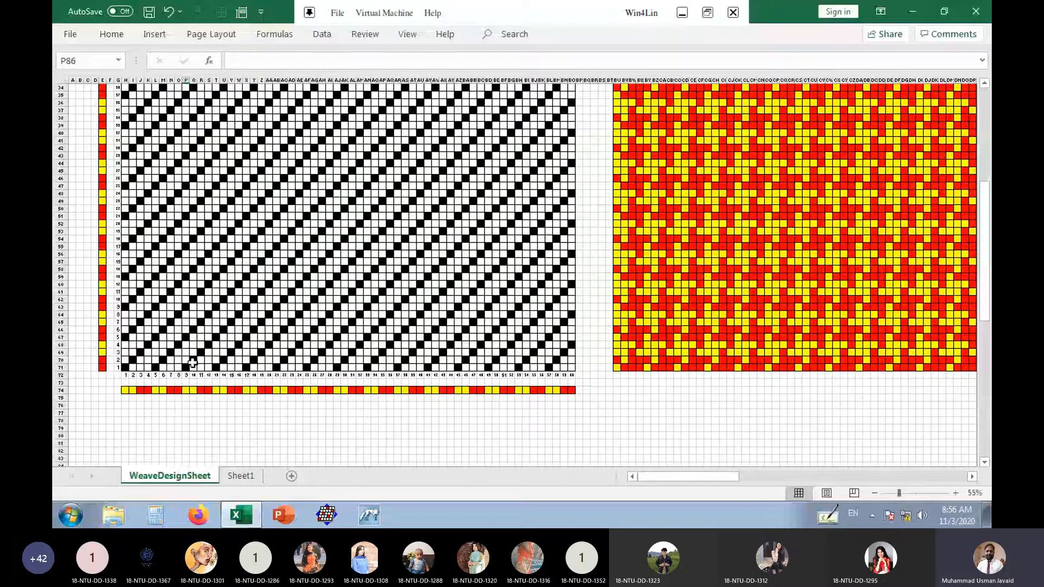
pyautogui.scroll(2, 193, 362)
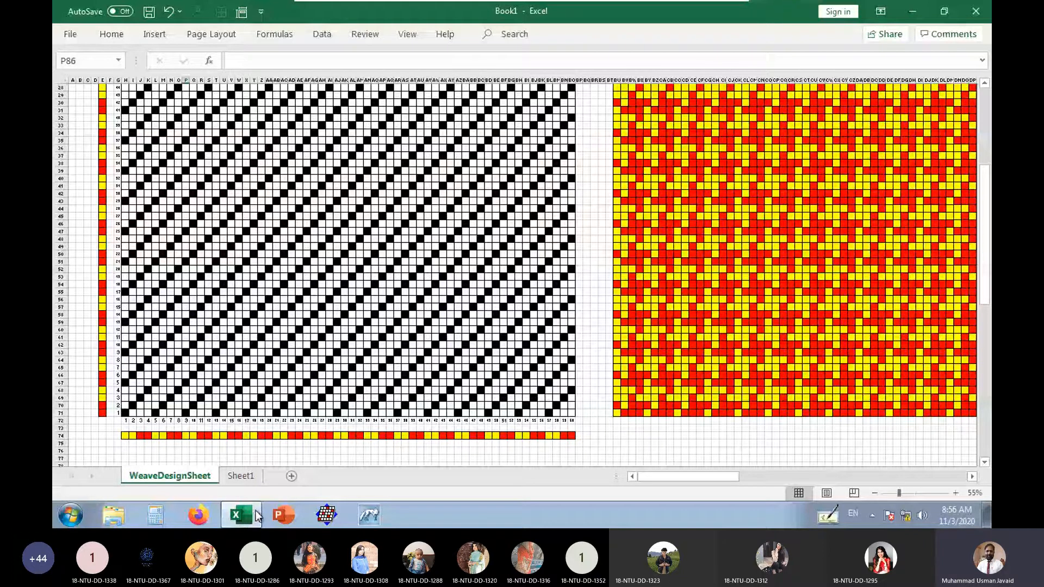
# Clear the existing twill pattern from the entire 60 by 60 weave grid.
pyautogui.moveTo(258, 516)
pyautogui.moveTo(124, 412); pyautogui.dragTo(257, 334)
pyautogui.moveTo(395, 248); pyautogui.dragTo(568, 97)
pyautogui.scroll(-12, 568, 97)
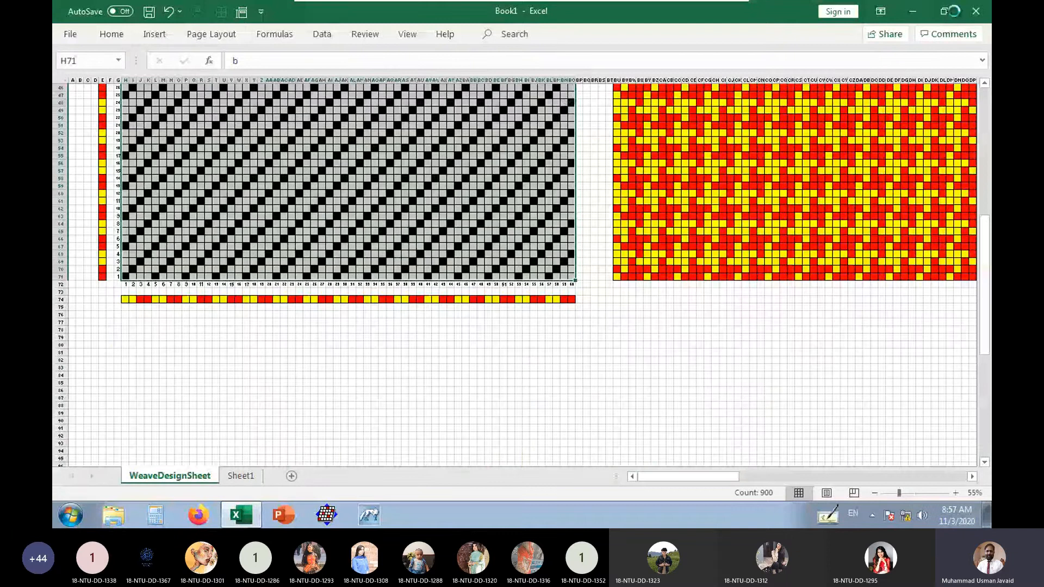
pyautogui.press('Delete')
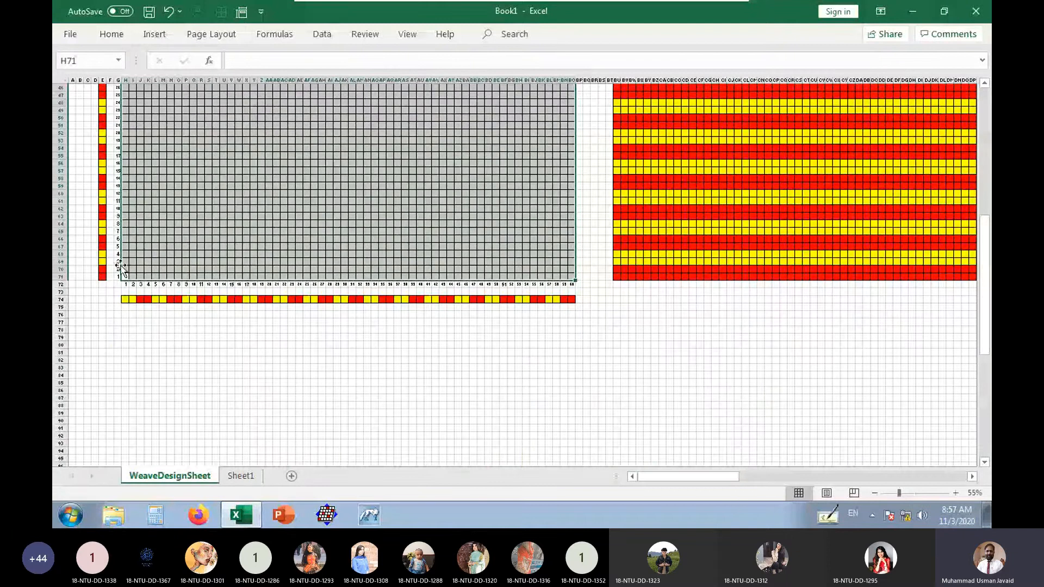
# Enter b in cells H71 and I70 to mark a diagonal two-by-two plain weave repeat.
pyautogui.click(133, 283)
pyautogui.click(126, 276)
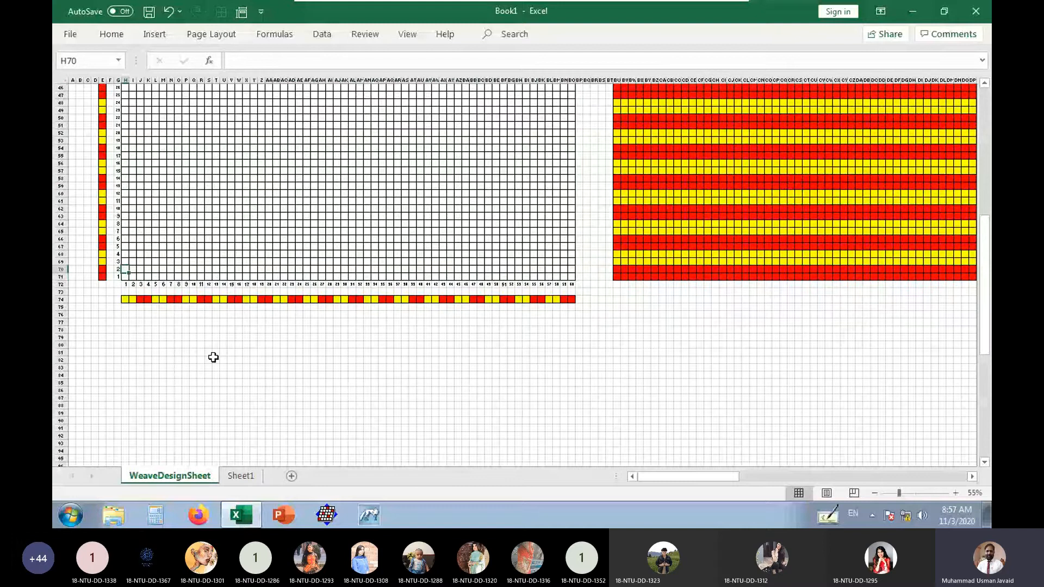
pyautogui.write('b')
pyautogui.press('Up')
pyautogui.press('Right')
pyautogui.write('b')
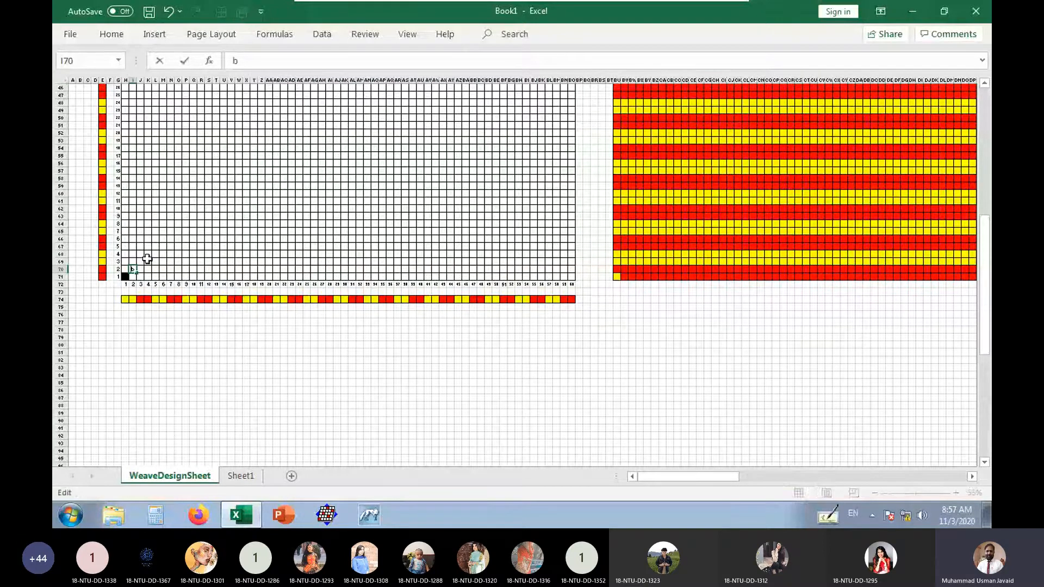
pyautogui.click(147, 257)
# Fill the two-by-two plain weave repeat starting at H71 across the whole 60 by 60 weave grid.
pyautogui.moveTo(127, 277); pyautogui.dragTo(577, 167)
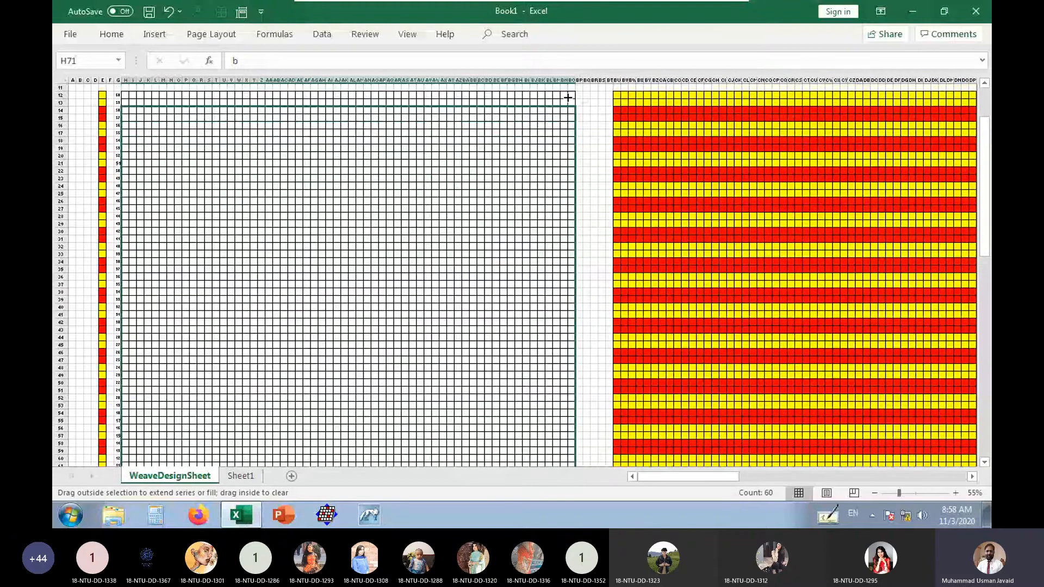
pyautogui.moveTo(568, 98); pyautogui.dragTo(569, 95)
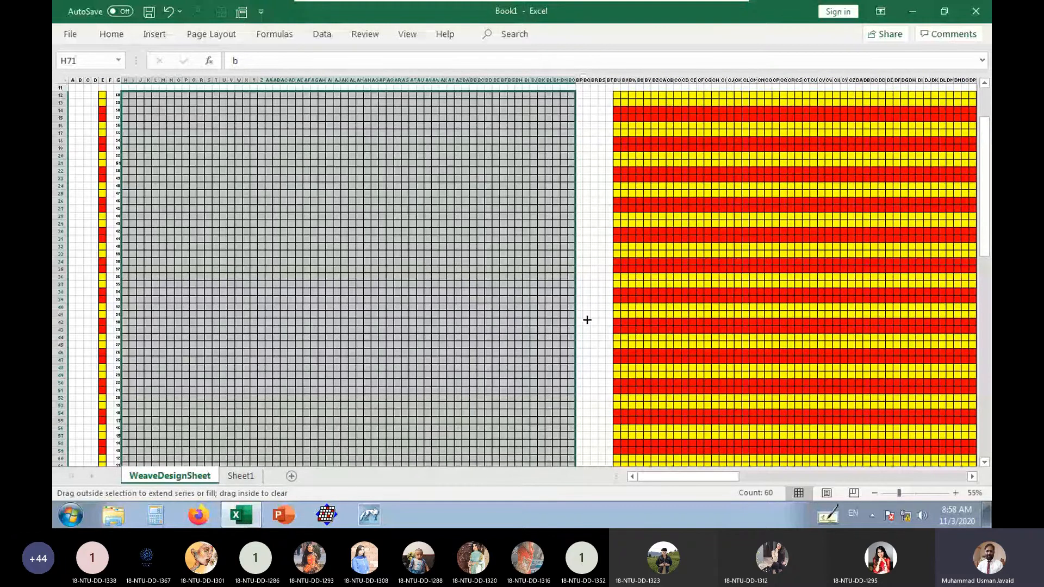
pyautogui.scroll(-9, 152, 361)
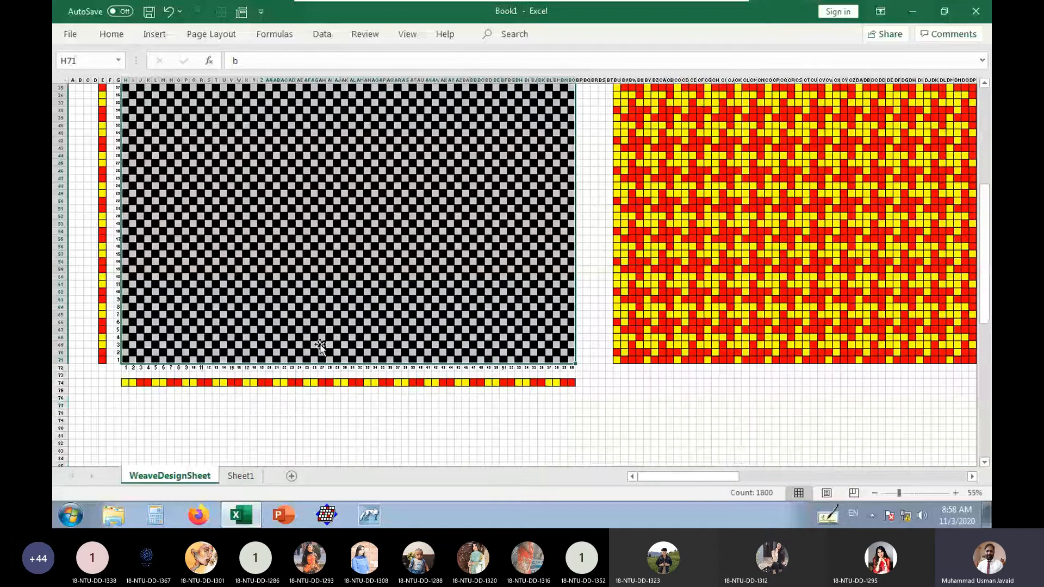
# Set all 60 colour cells in row 74 below the weave grid to b.
pyautogui.moveTo(127, 361); pyautogui.dragTo(569, 358)
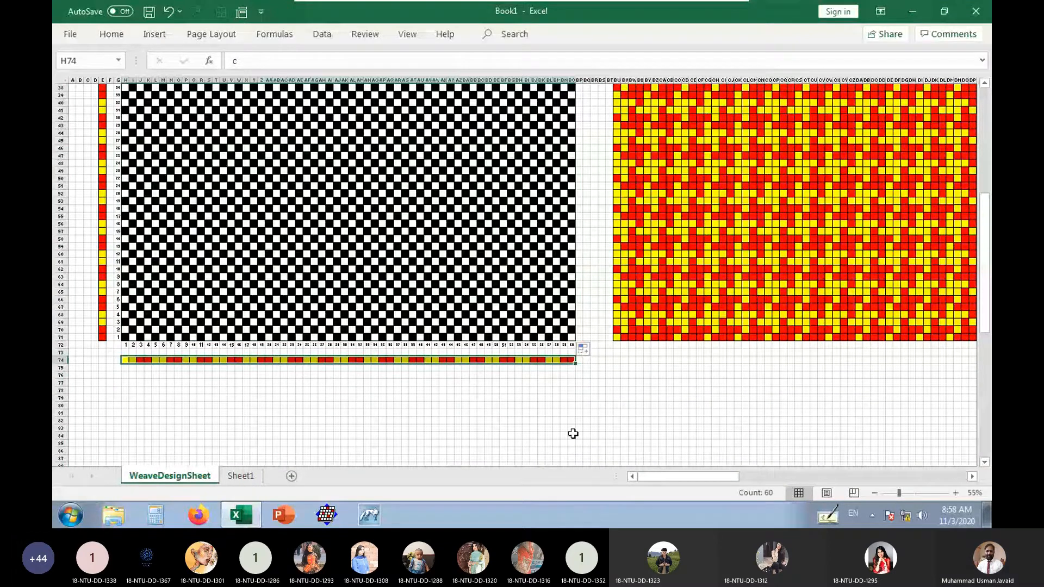
pyautogui.write('b')
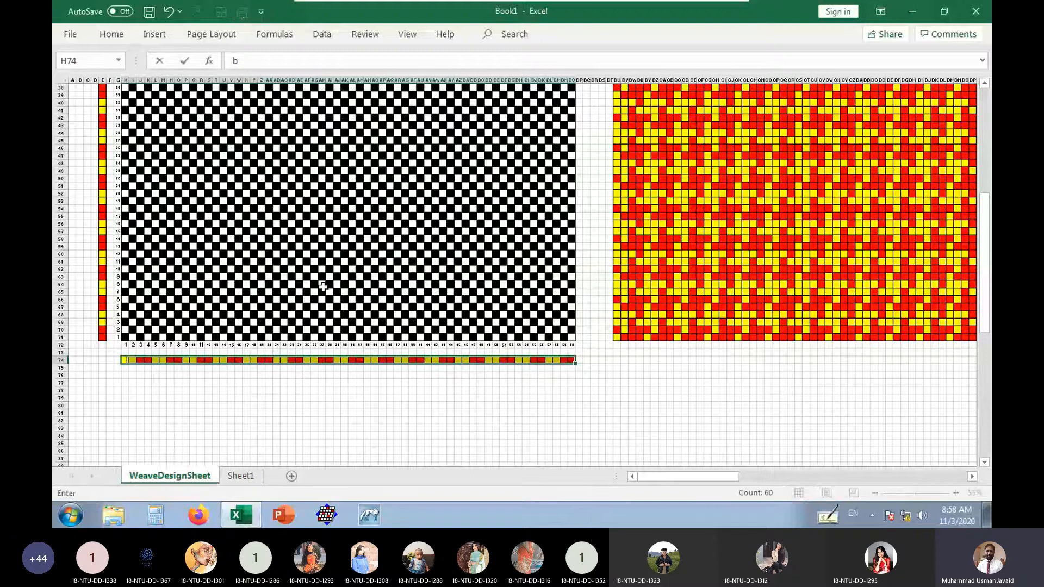
pyautogui.hotkey('ctrl', 'Return')
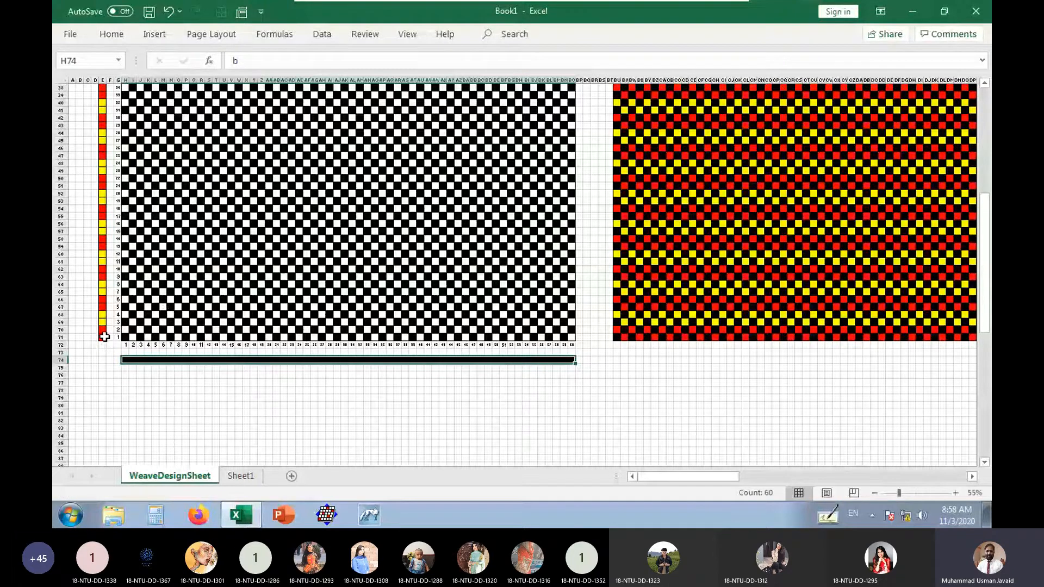
# Set all 60 colour cells in column E beside the weave grid to v.
pyautogui.moveTo(99, 337); pyautogui.dragTo(102, 110)
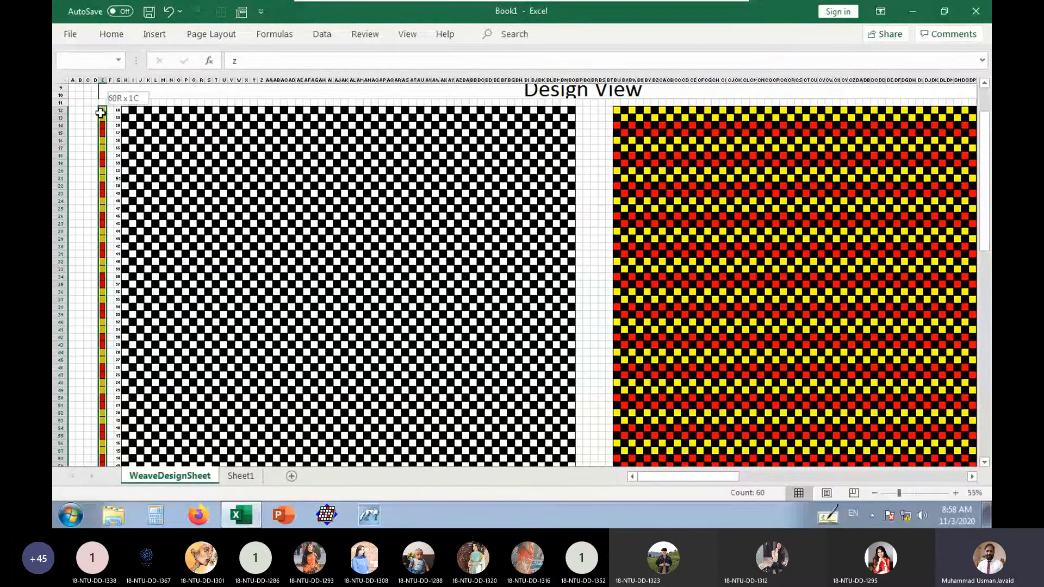
pyautogui.write('v')
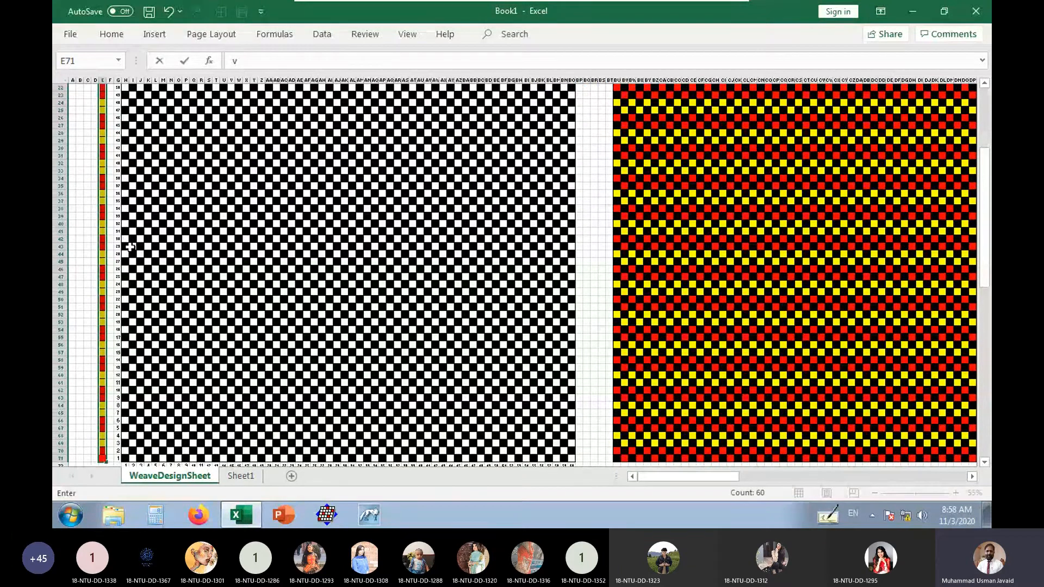
pyautogui.hotkey('ctrl', 'Return')
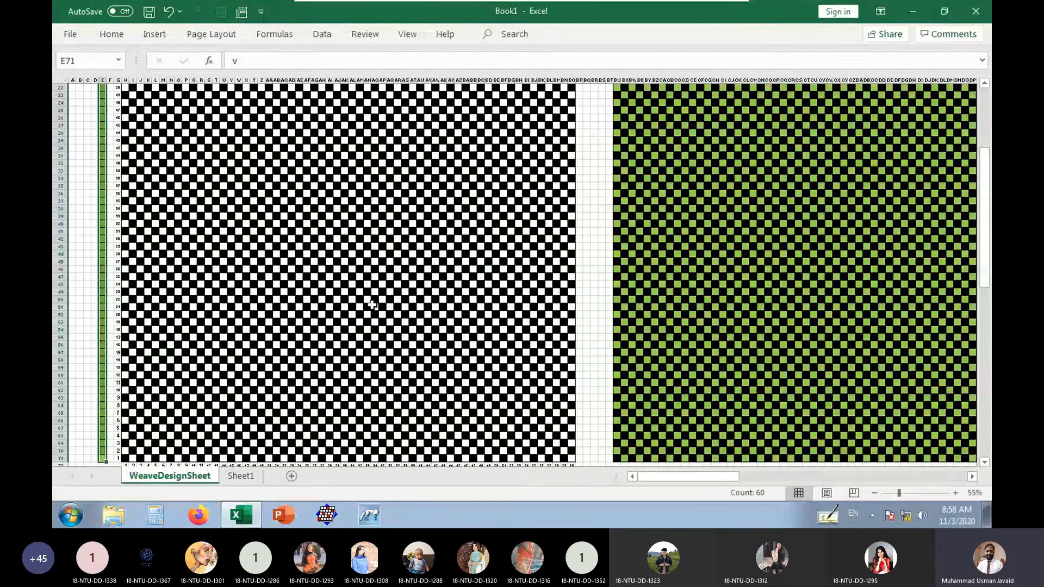
pyautogui.scroll(-4, 193, 418)
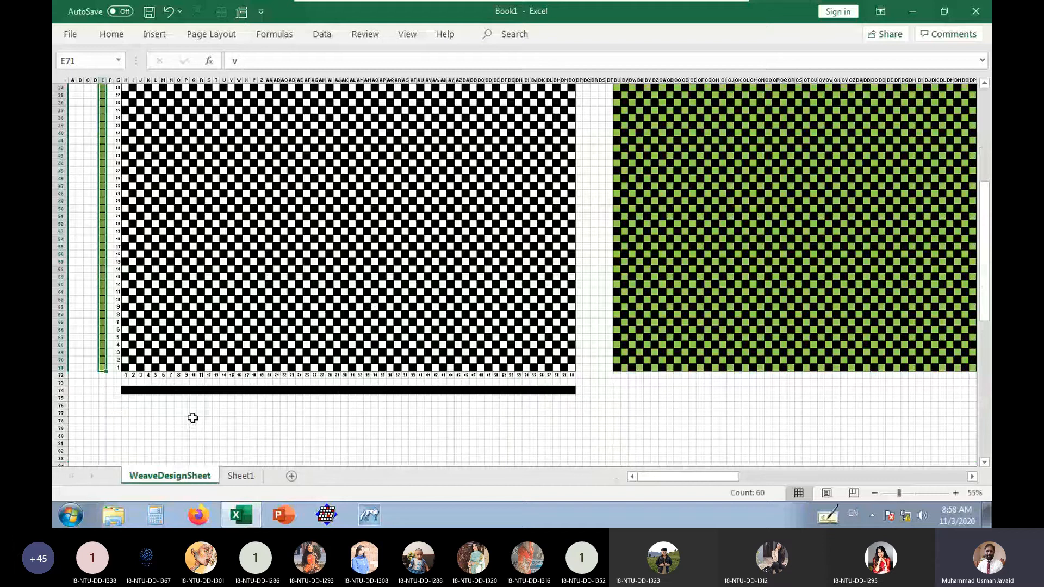
pyautogui.click(193, 420)
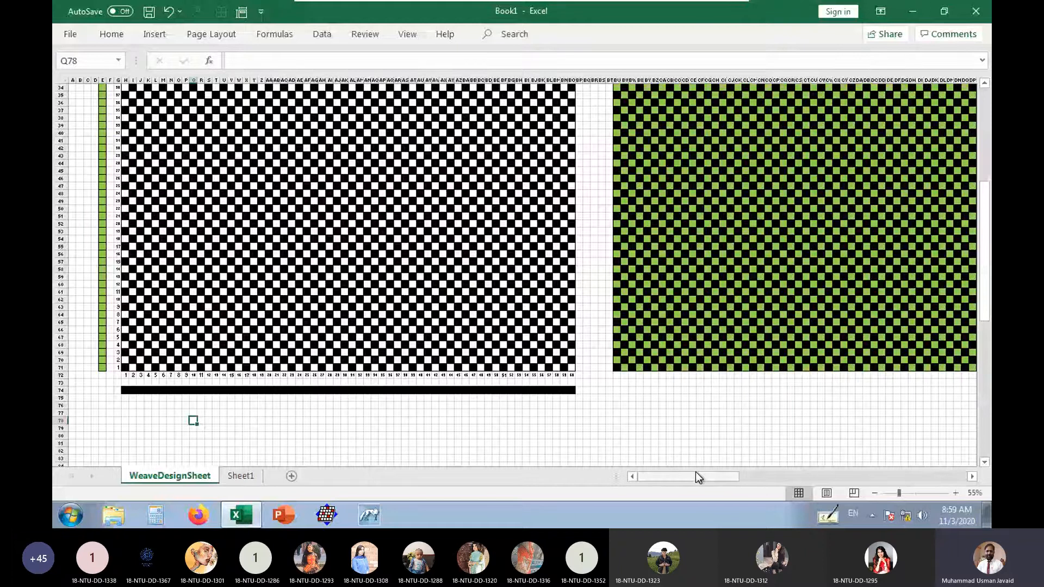
pyautogui.moveTo(696, 472); pyautogui.dragTo(846, 456)
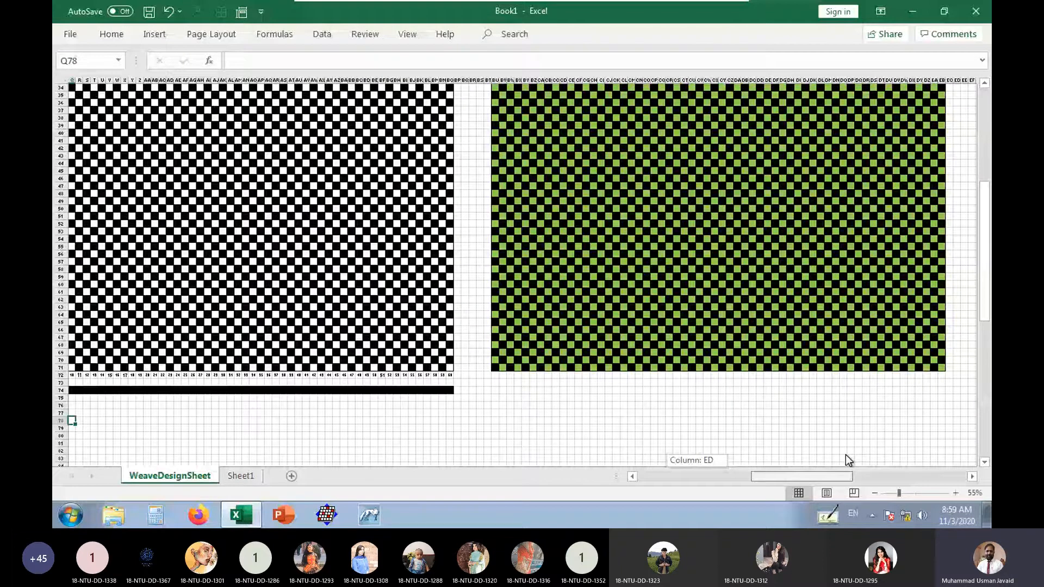
pyautogui.moveTo(847, 456); pyautogui.dragTo(696, 472)
pyautogui.click(242, 13)
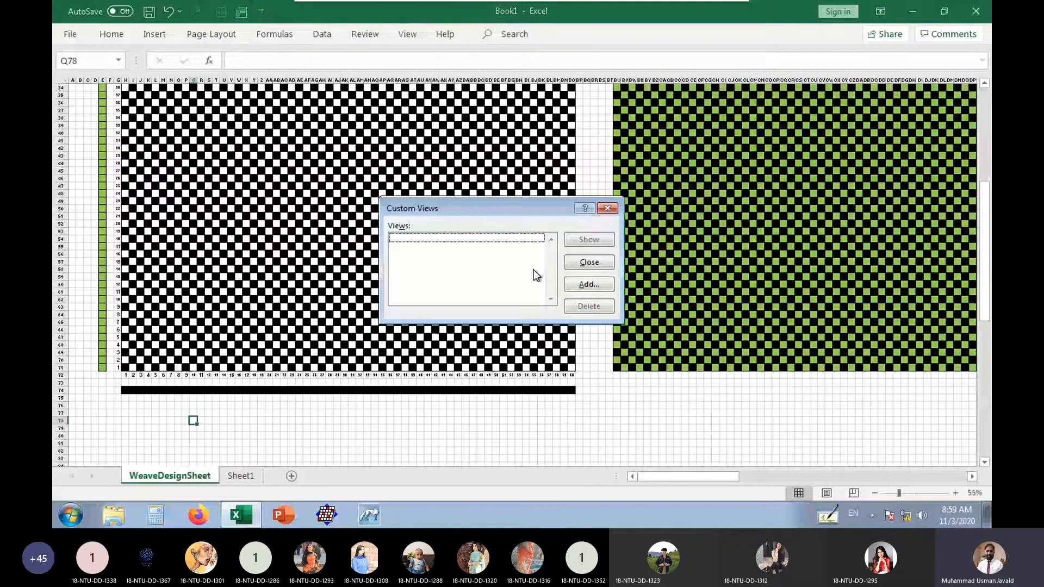
pyautogui.click(593, 262)
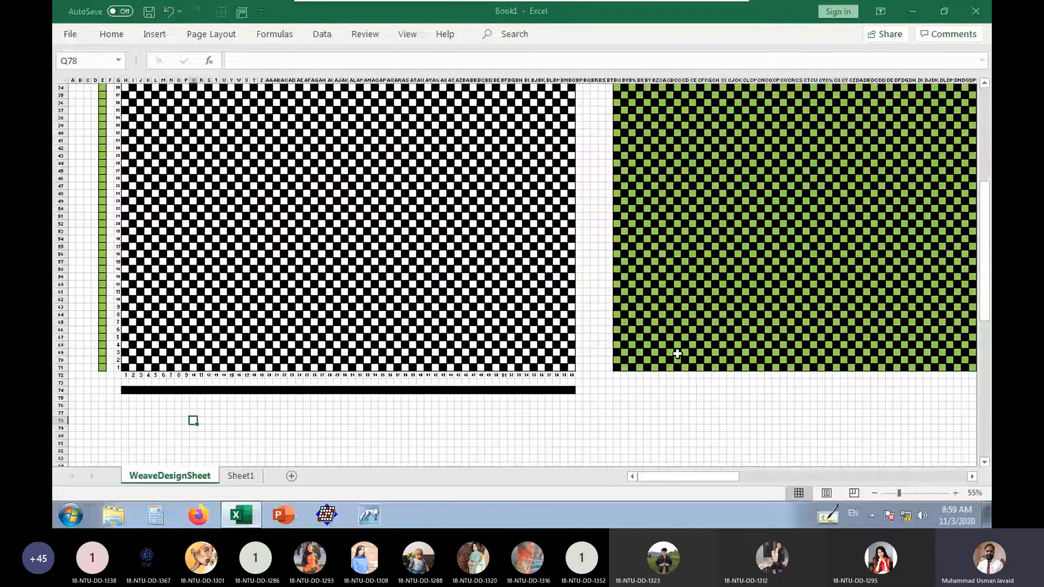
# Save a custom view named Fabric View that shows the whole fabric at 10% zoom.
pyautogui.moveTo(862, 456); pyautogui.dragTo(861, 456)
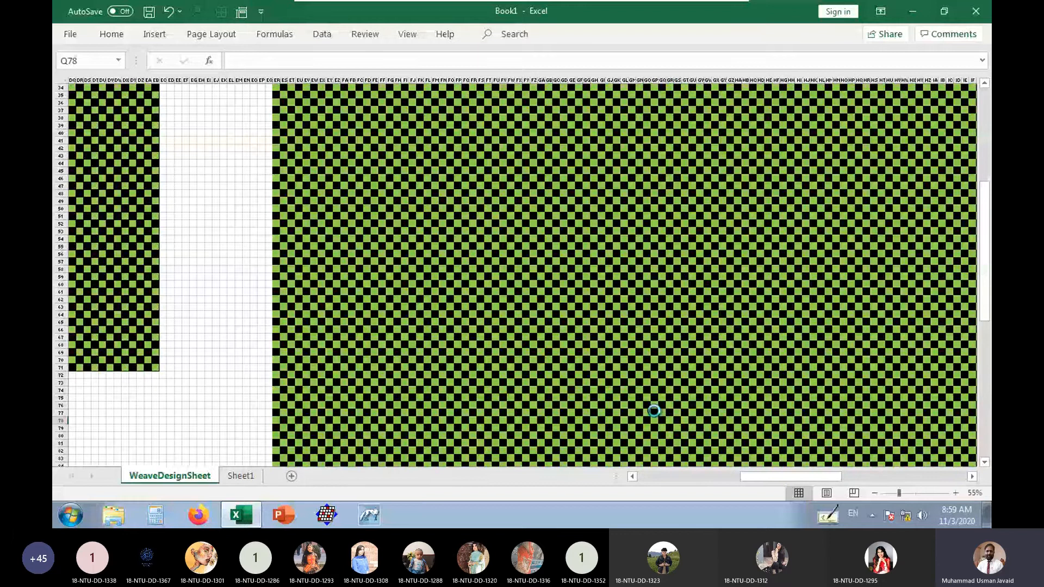
pyautogui.scroll(-1, 654, 410)
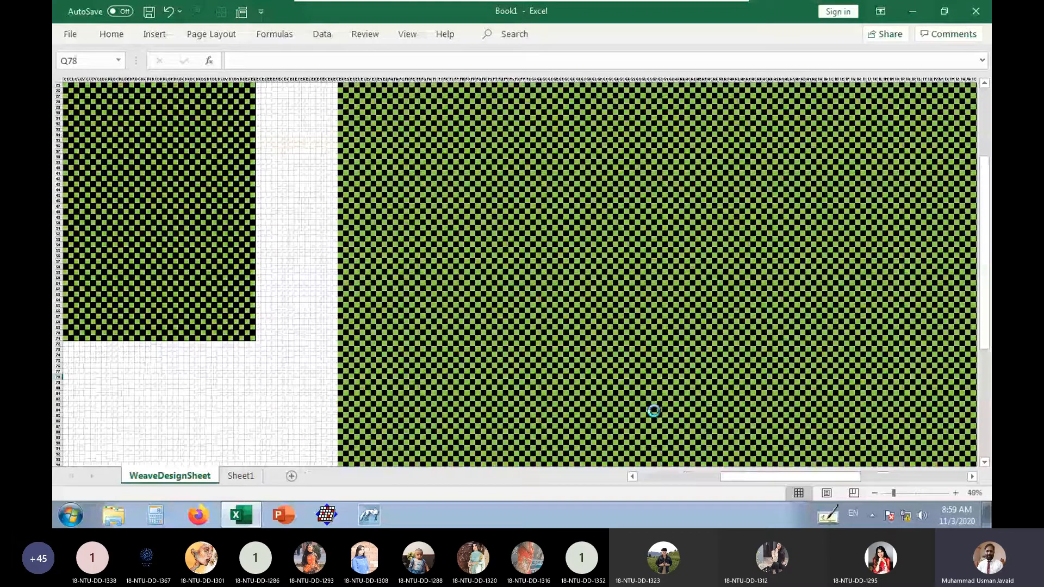
pyautogui.scroll(-1, 654, 411)
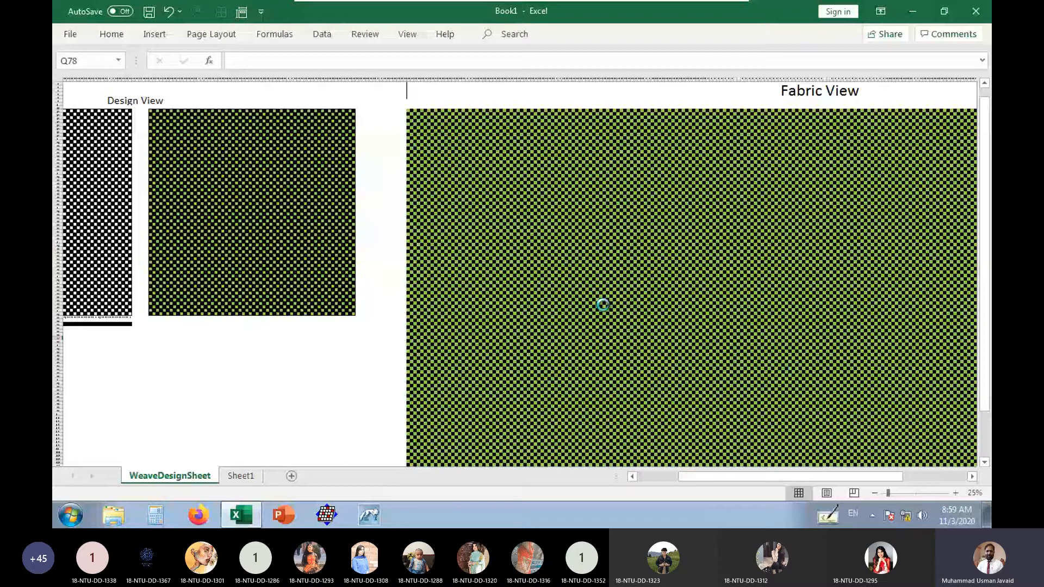
pyautogui.scroll(-1, 601, 303)
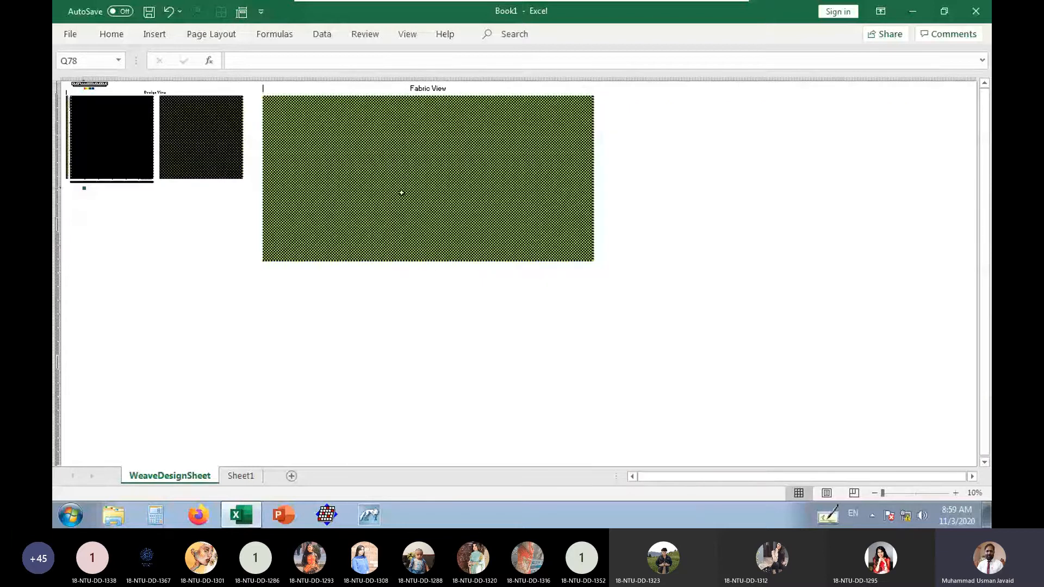
pyautogui.click(242, 12)
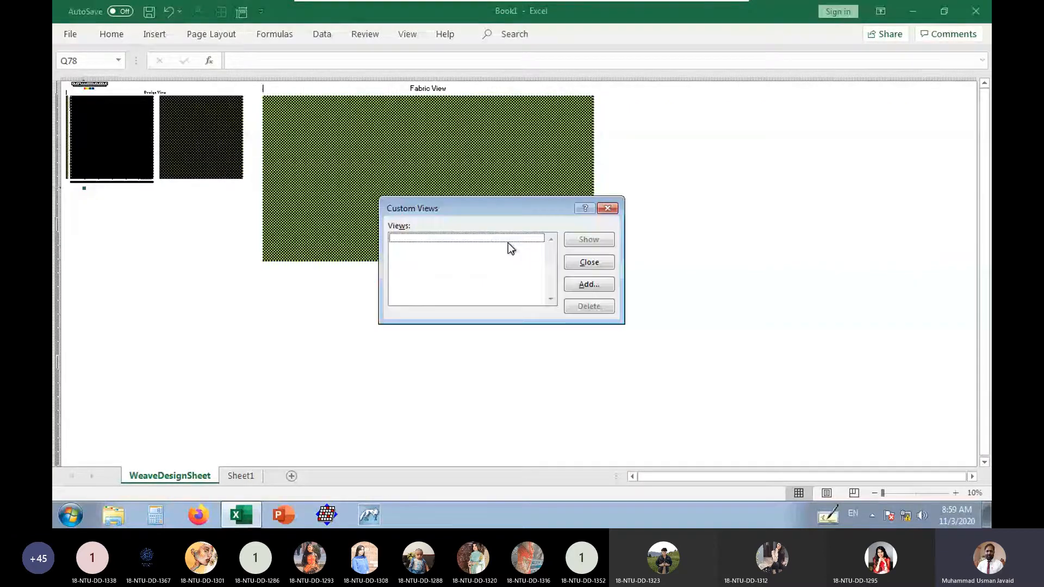
pyautogui.click(589, 285)
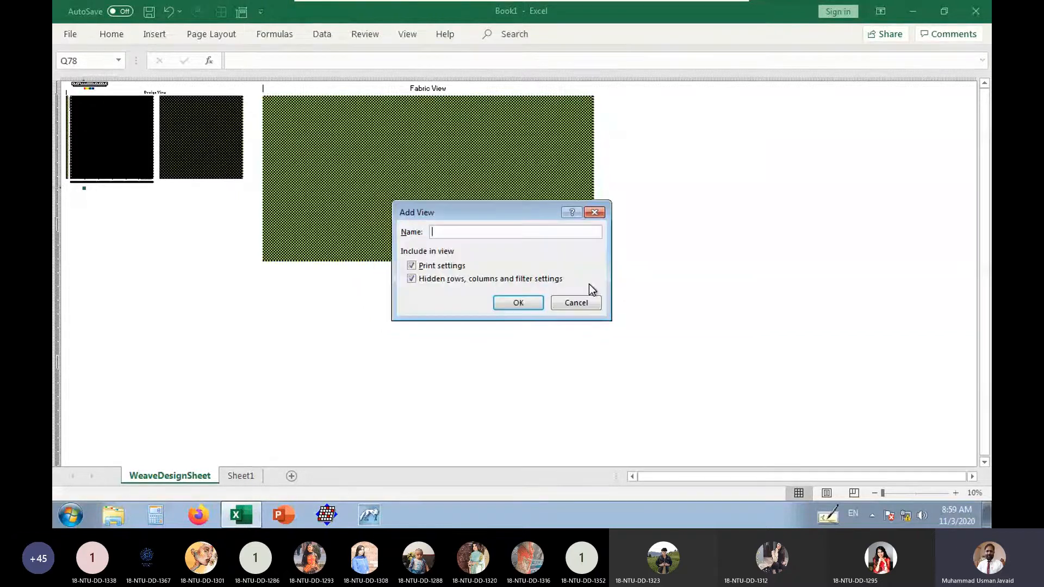
pyautogui.write('Fabric View')
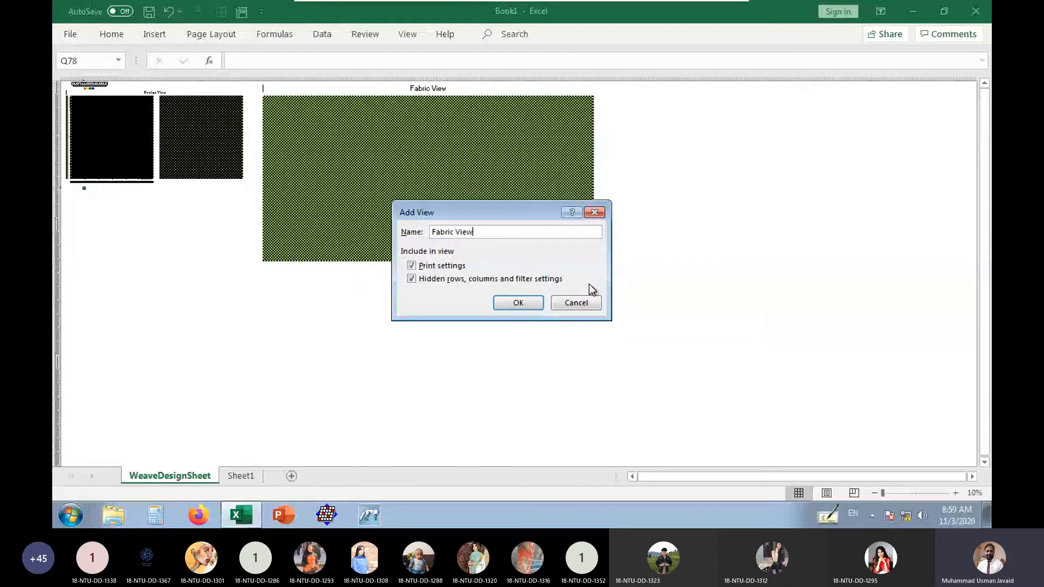
pyautogui.press('Return')
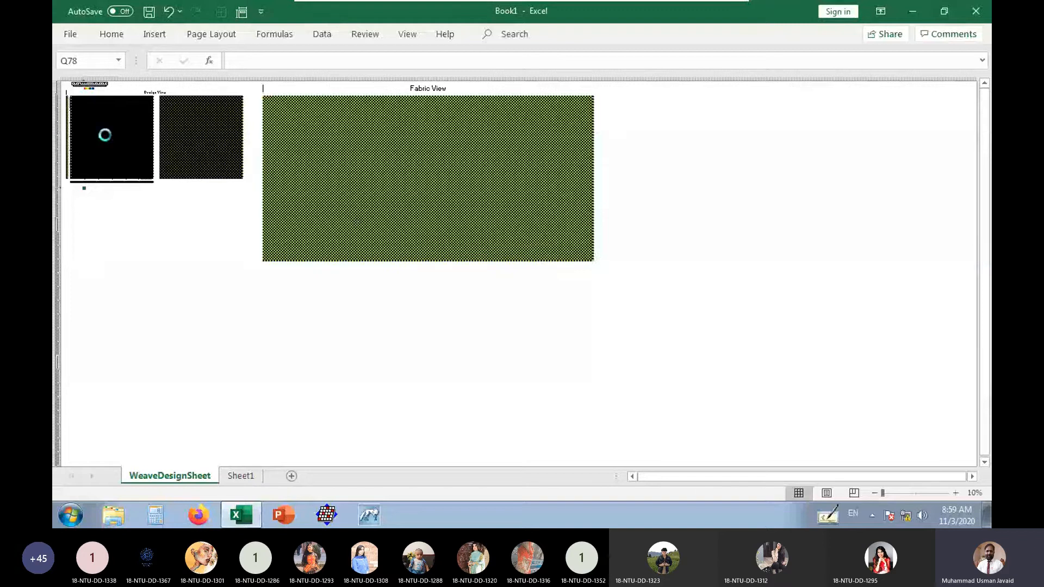
# Save a custom view named Design View that shows the weave grid and its colour cells at 55% zoom.
pyautogui.scroll(1, 105, 134)
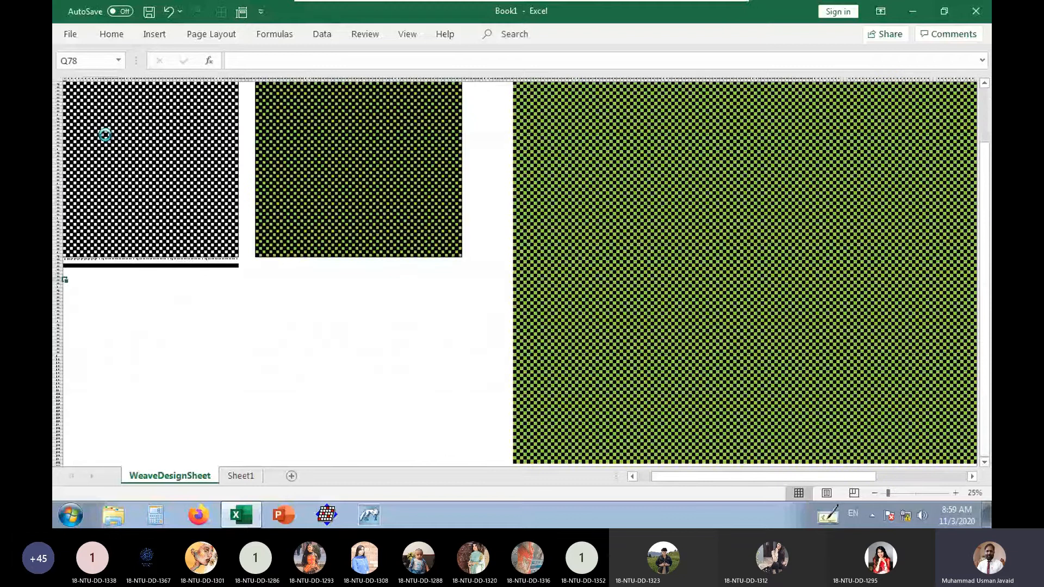
pyautogui.scroll(3, 105, 135)
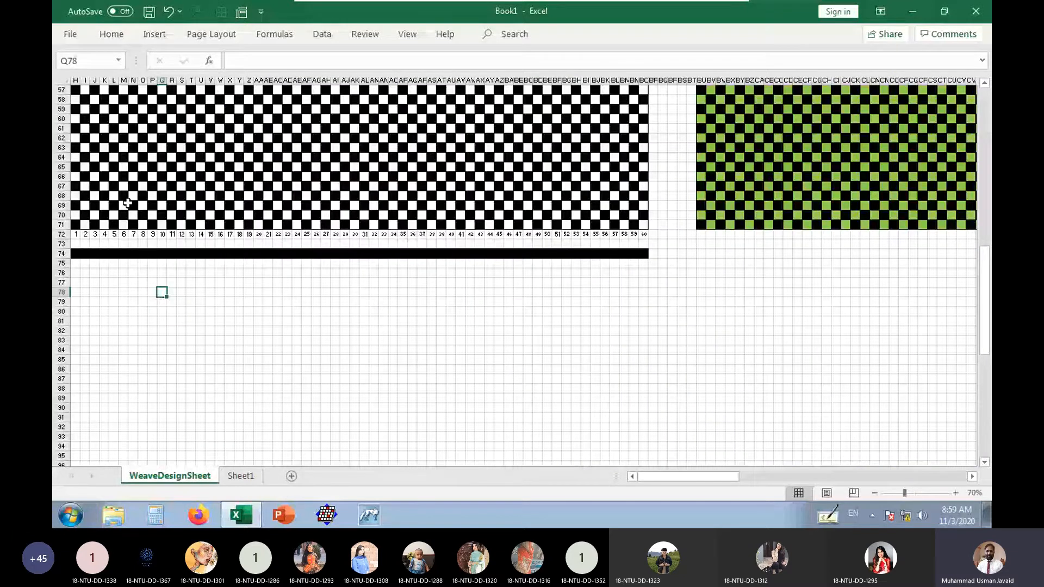
pyautogui.scroll(-1, 109, 210)
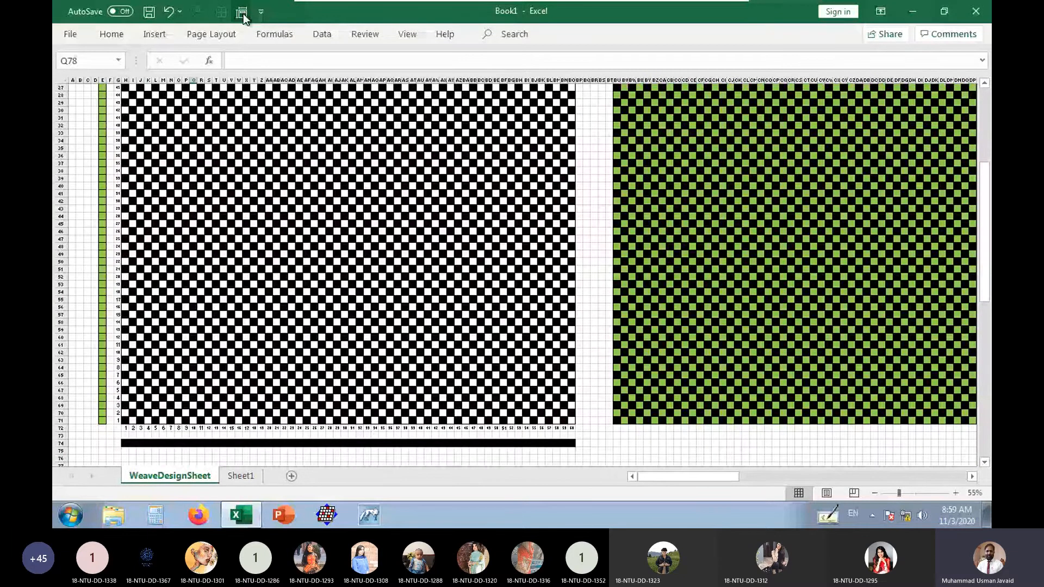
pyautogui.click(243, 14)
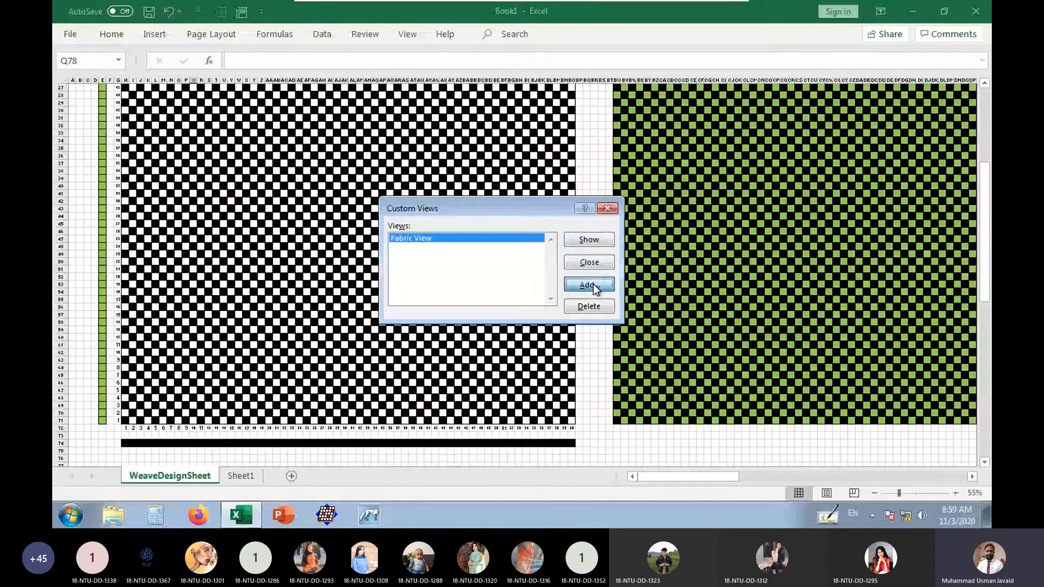
pyautogui.click(593, 284)
pyautogui.write('Design 1')
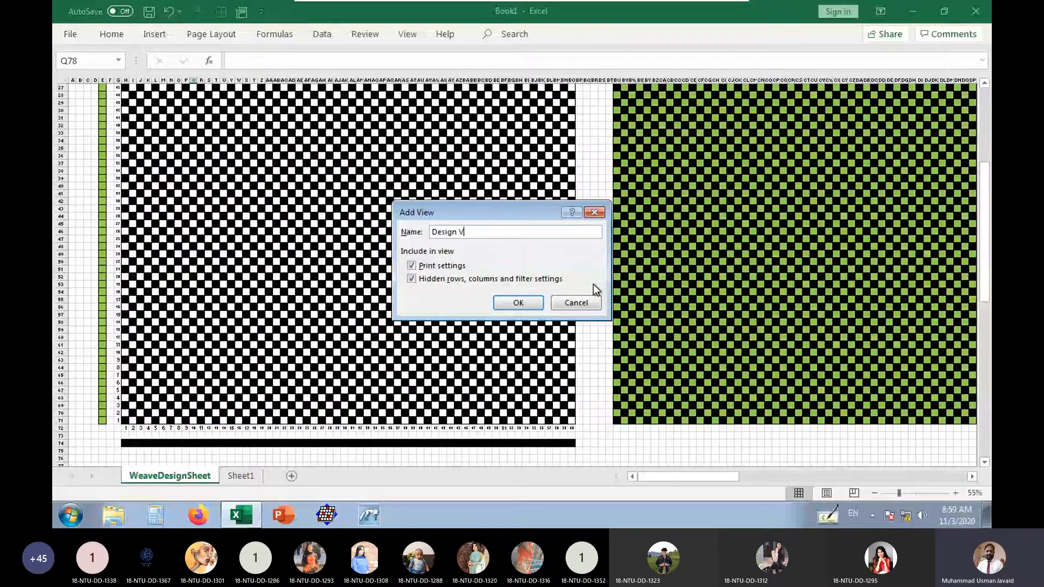
pyautogui.press('Return')
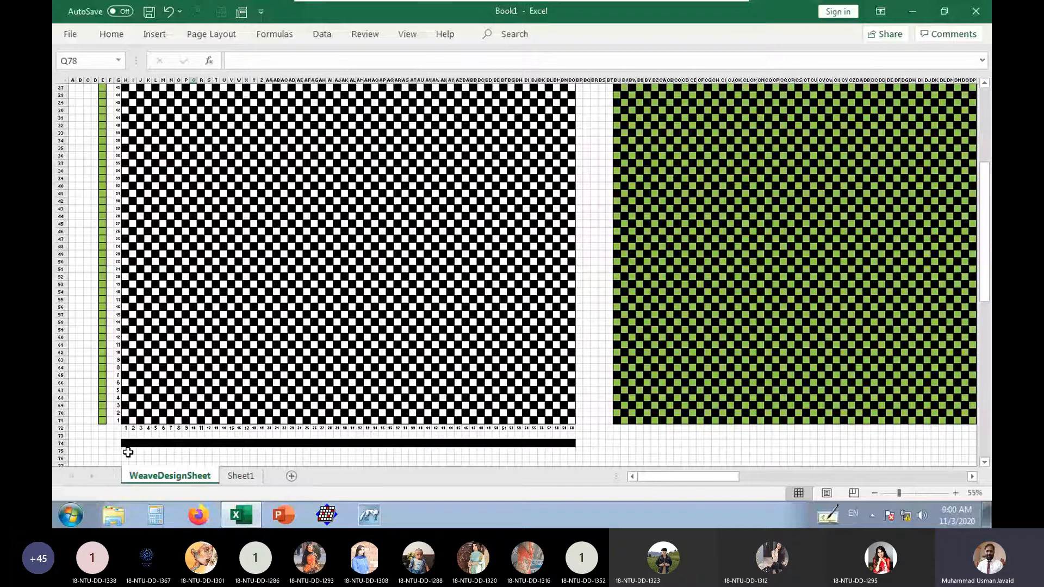
# Set the third and fourth colour cells below the weave grid, J74 and K74, to c.
pyautogui.moveTo(139, 443)
pyautogui.mouseDown()
pyautogui.moveTo(158, 443)
pyautogui.moveTo(148, 443)
pyautogui.mouseUp()
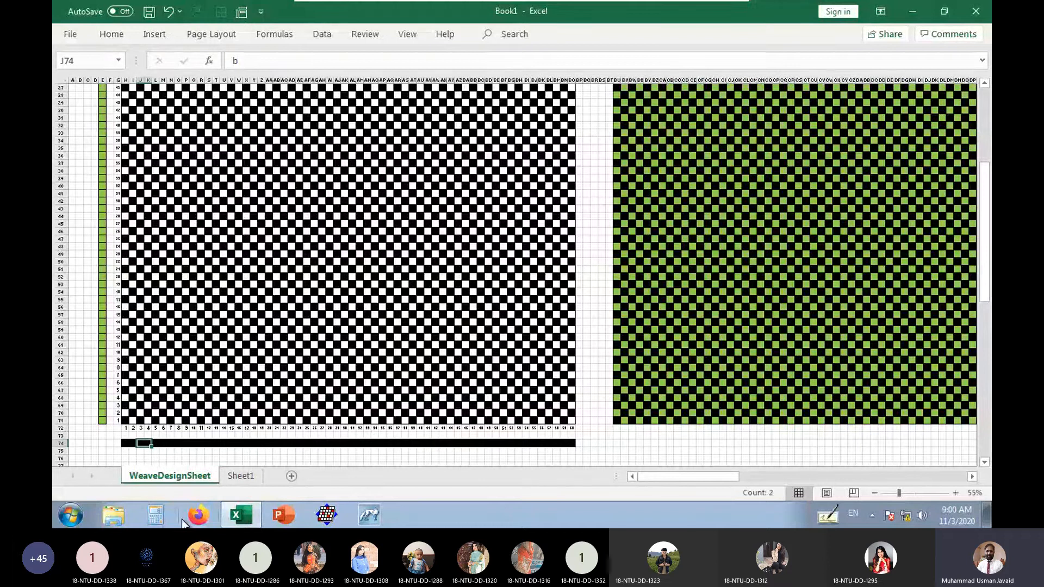
pyautogui.write('c')
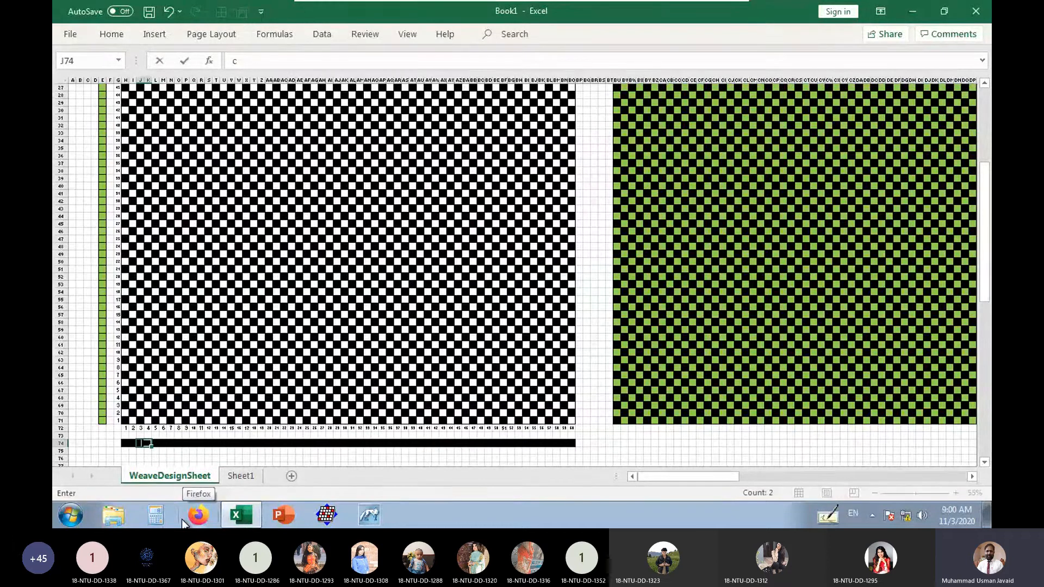
pyautogui.hotkey('ctrl', 'Return')
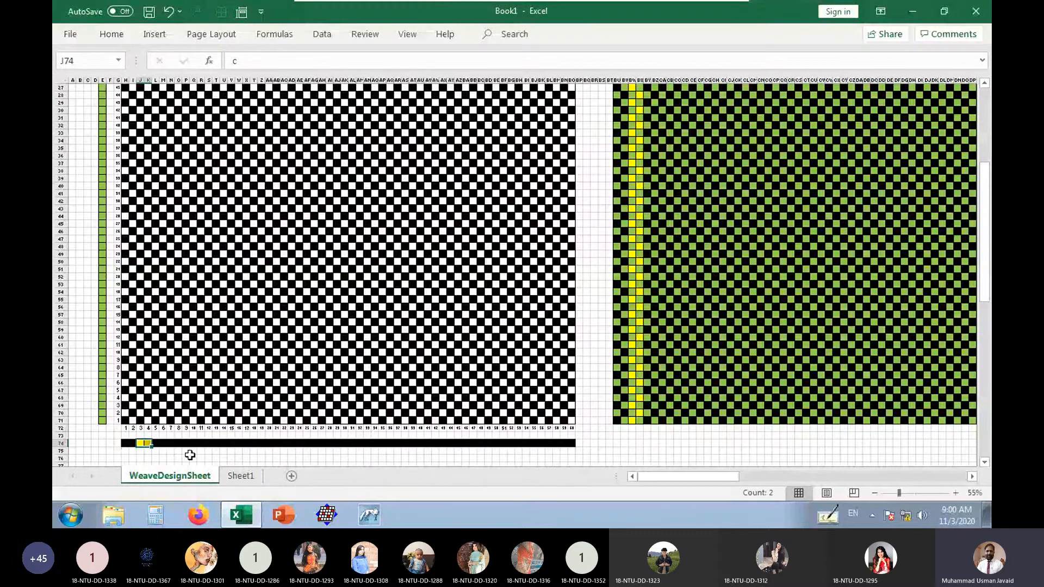
pyautogui.write('c')
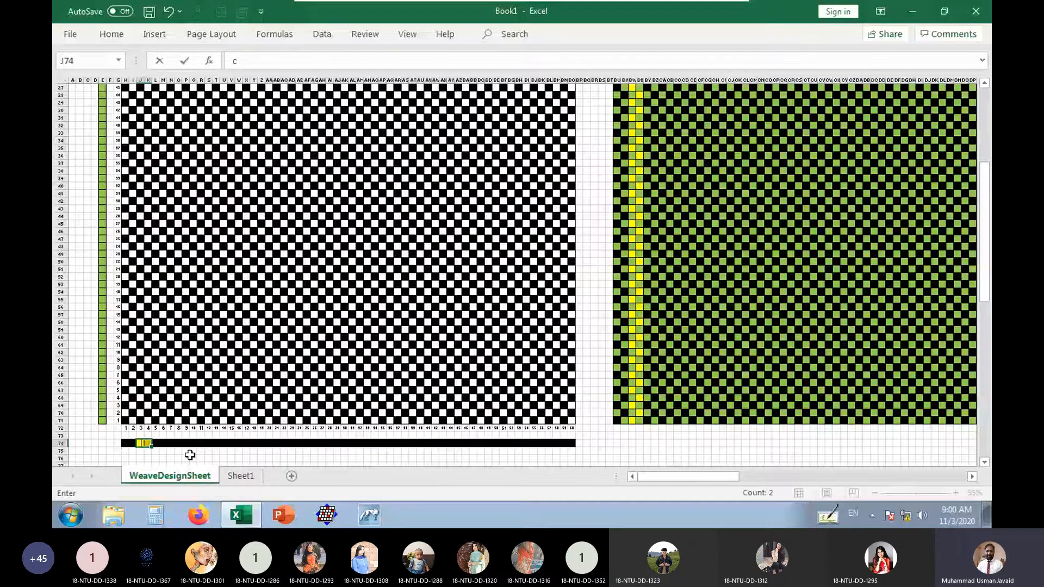
pyautogui.click(195, 460)
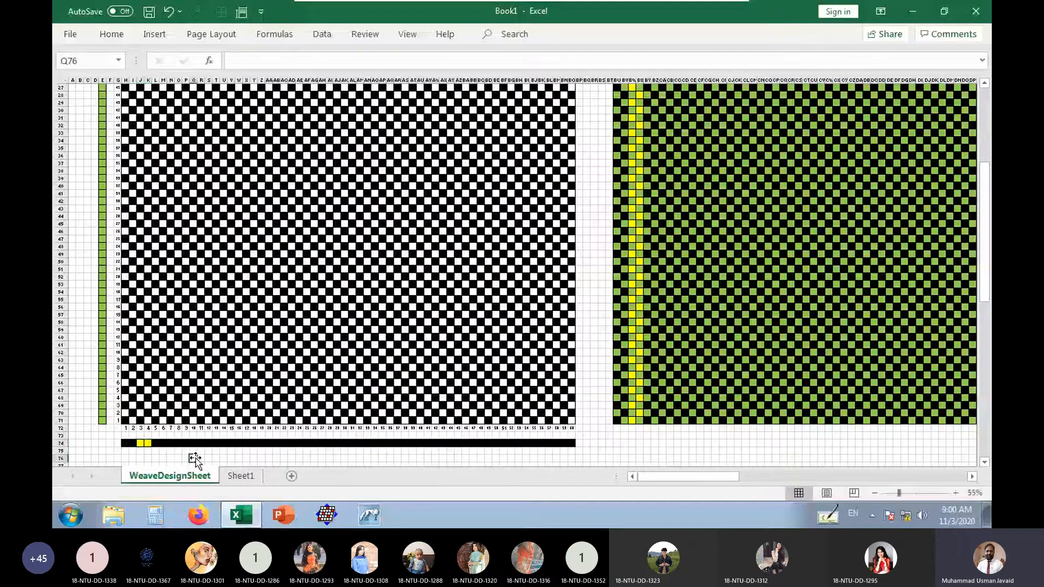
# Set J74 and K74 to z and repeat the two b, two z colour order across all 60 cells of row 74.
pyautogui.click(140, 444)
pyautogui.write('z')
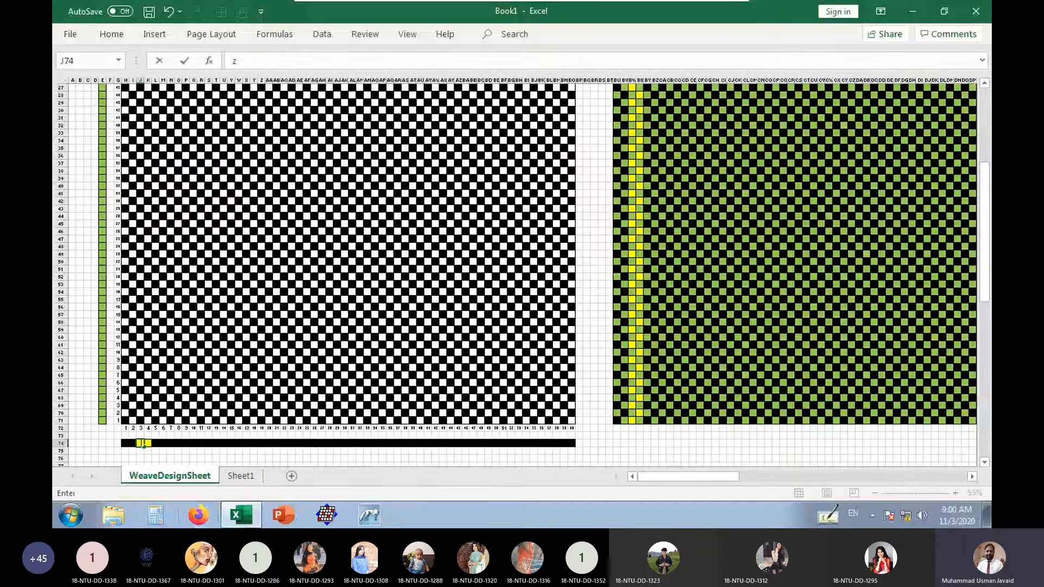
pyautogui.click(109, 429)
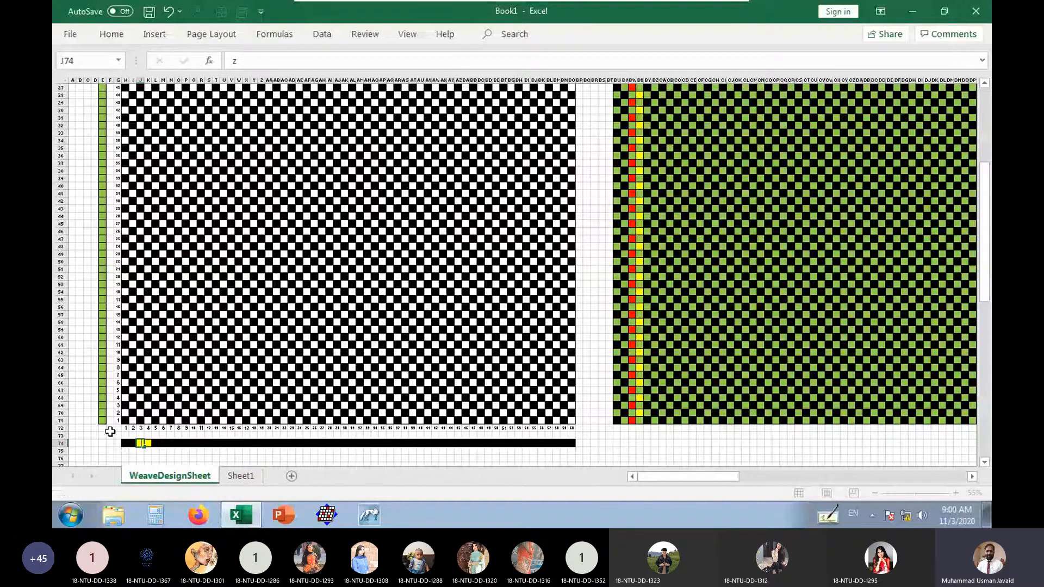
pyautogui.click(141, 443)
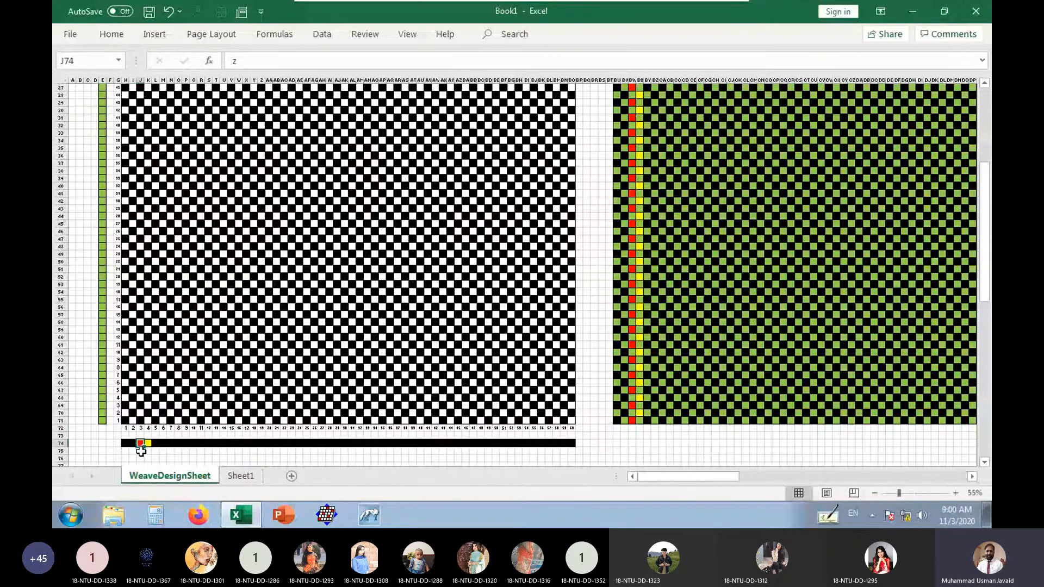
pyautogui.moveTo(144, 448); pyautogui.dragTo(150, 445)
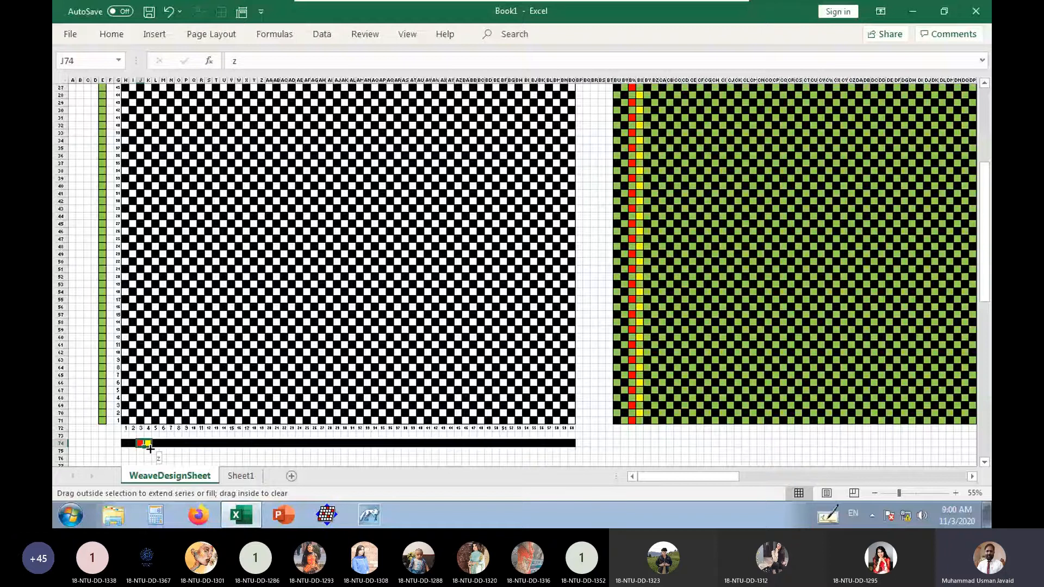
pyautogui.moveTo(127, 444); pyautogui.dragTo(566, 472)
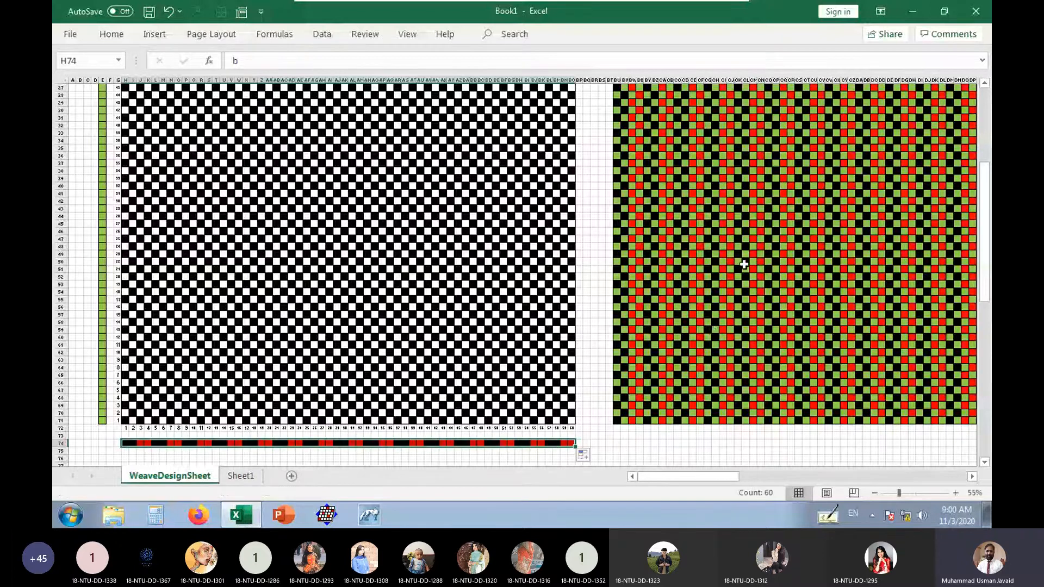
# Show the saved Fabric View to examine the whole fabric, and return to the saved Design View.
pyautogui.click(241, 12)
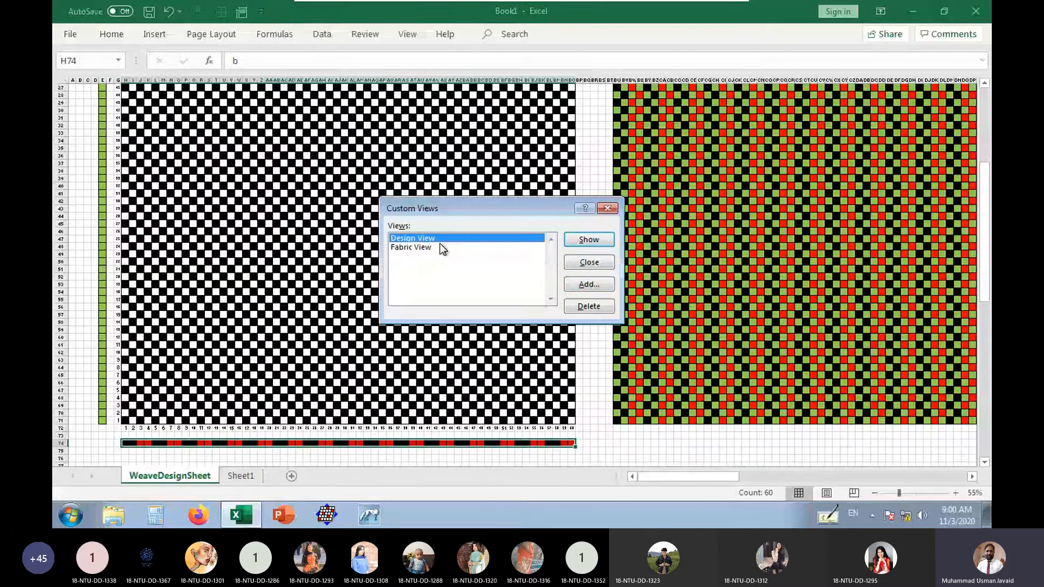
pyautogui.press('Return')
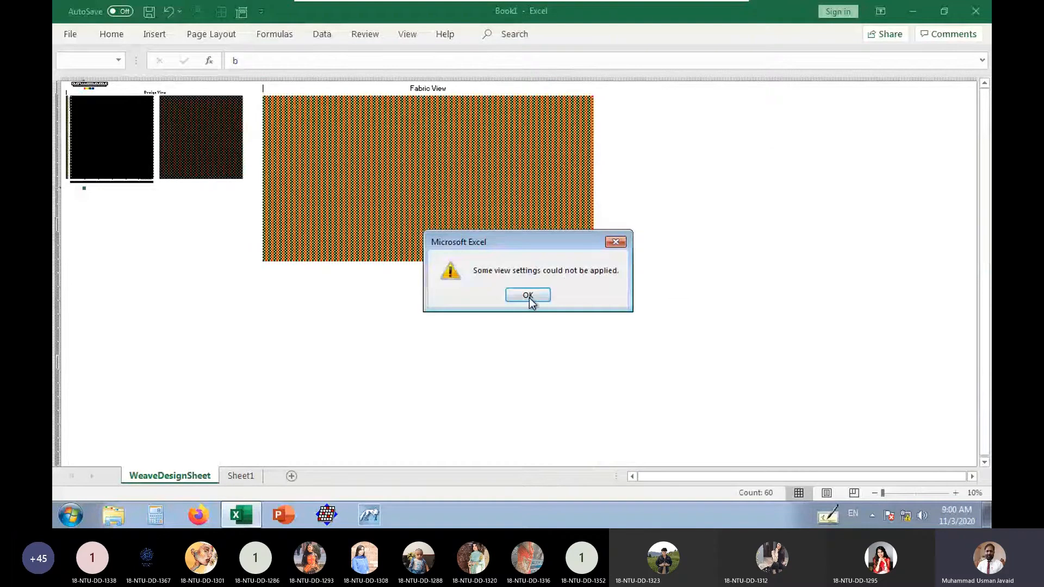
pyautogui.click(527, 296)
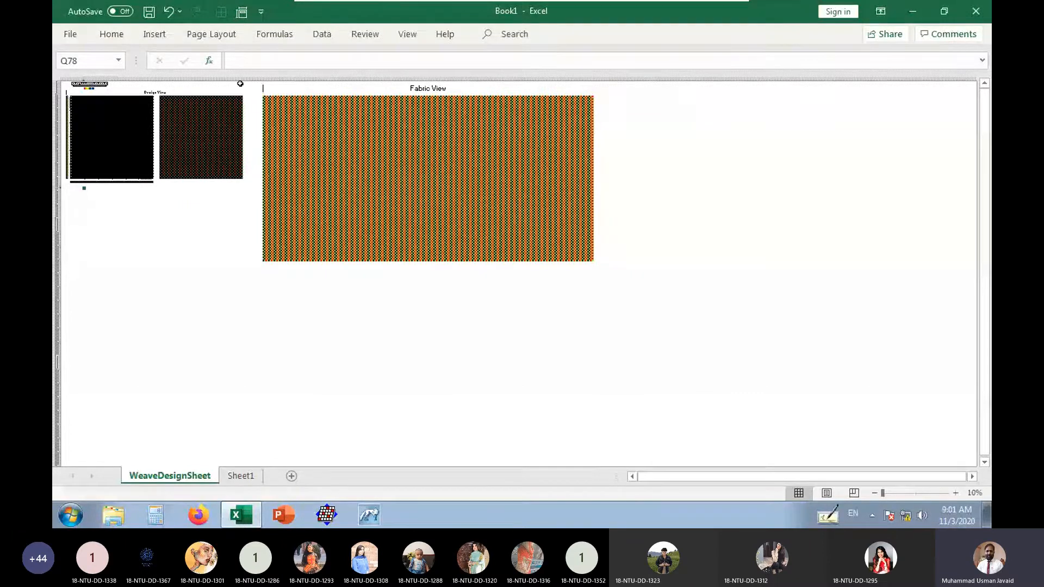
pyautogui.click(246, 13)
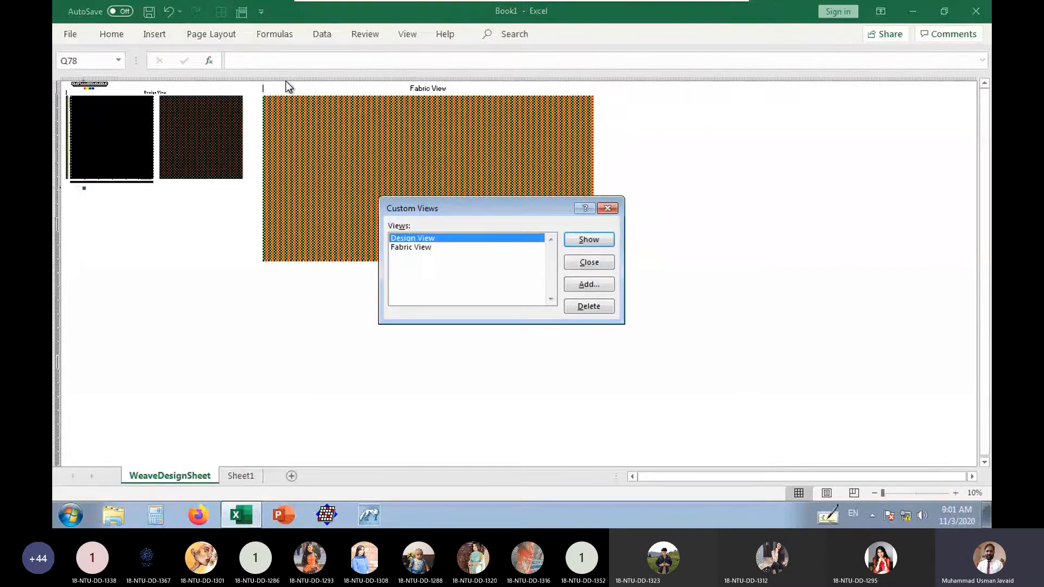
pyautogui.doubleClick(417, 239)
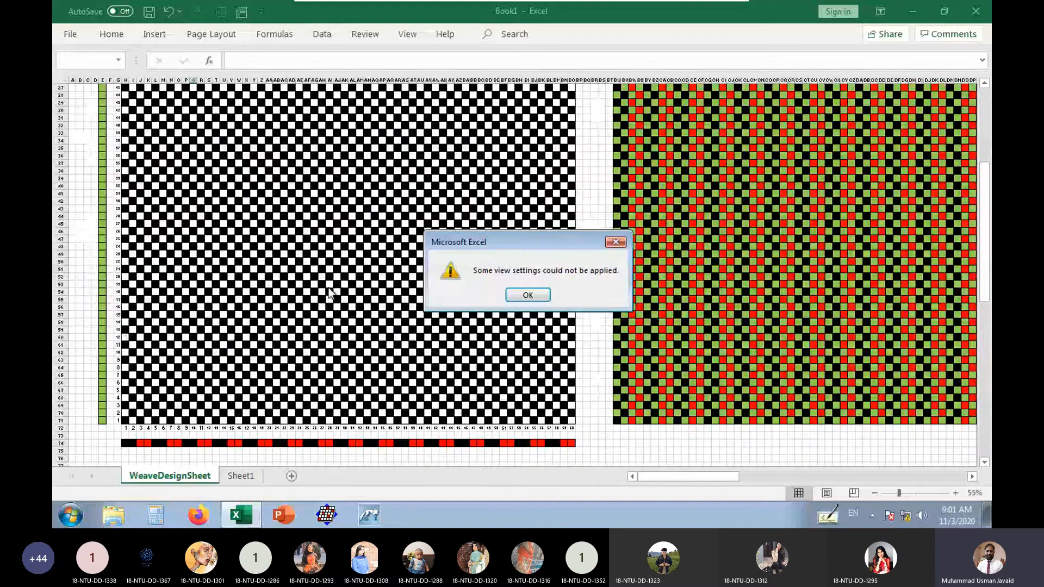
pyautogui.click(524, 298)
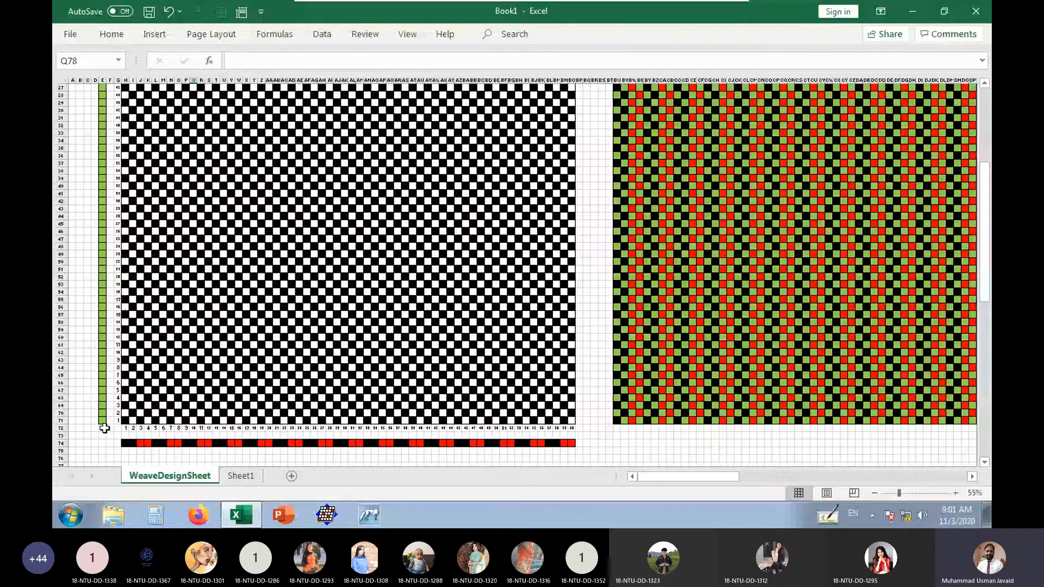
# Fill all 60 colour cells of column E with a repeating order of two z and two b, from E71 upwards.
pyautogui.moveTo(103, 421); pyautogui.dragTo(102, 412)
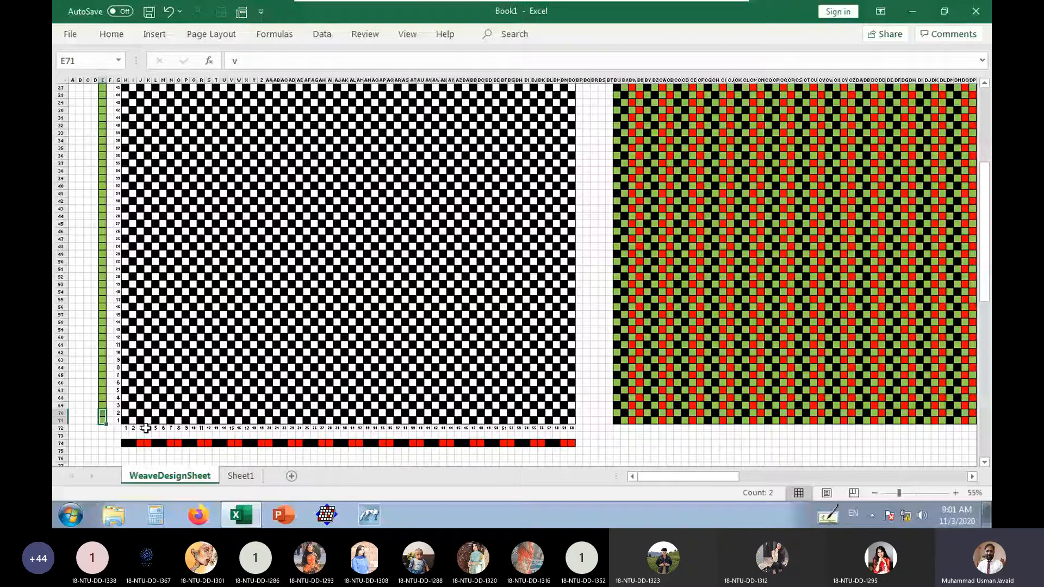
pyautogui.write('z')
pyautogui.hotkey('ctrl', 'Return')
pyautogui.press('Up')
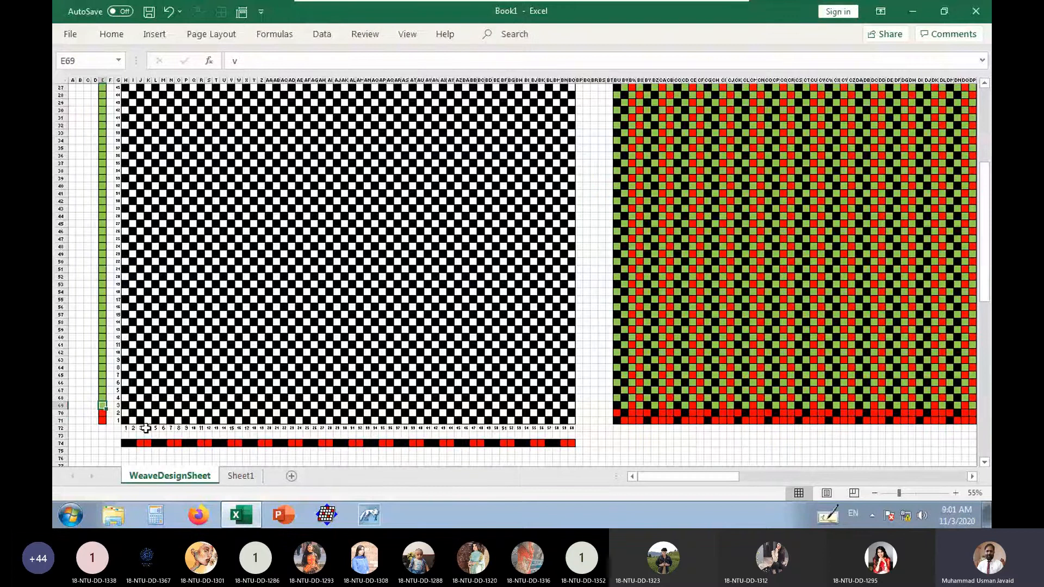
pyautogui.hotkey('shift', 'Up')
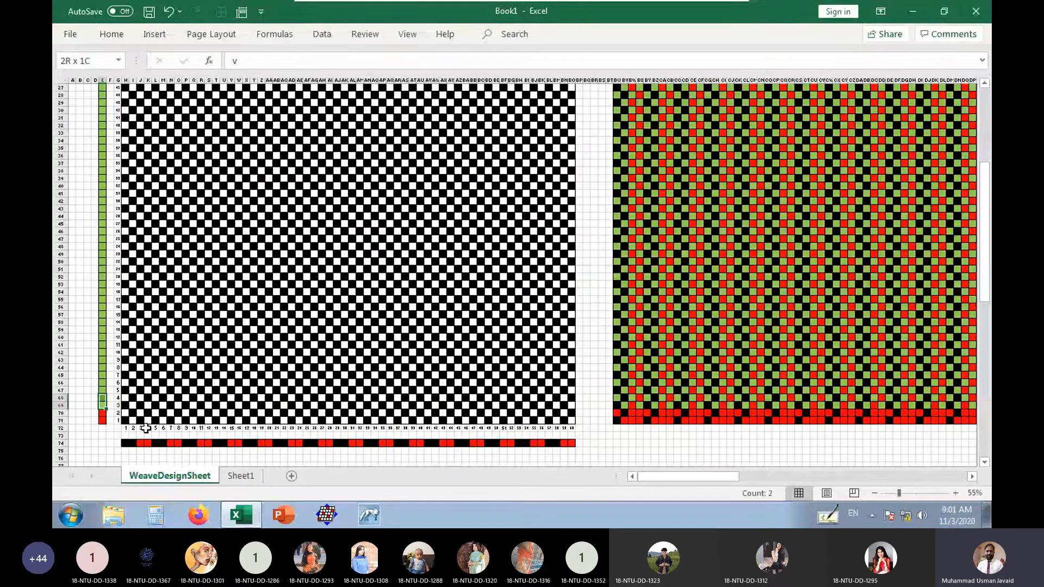
pyautogui.write('b')
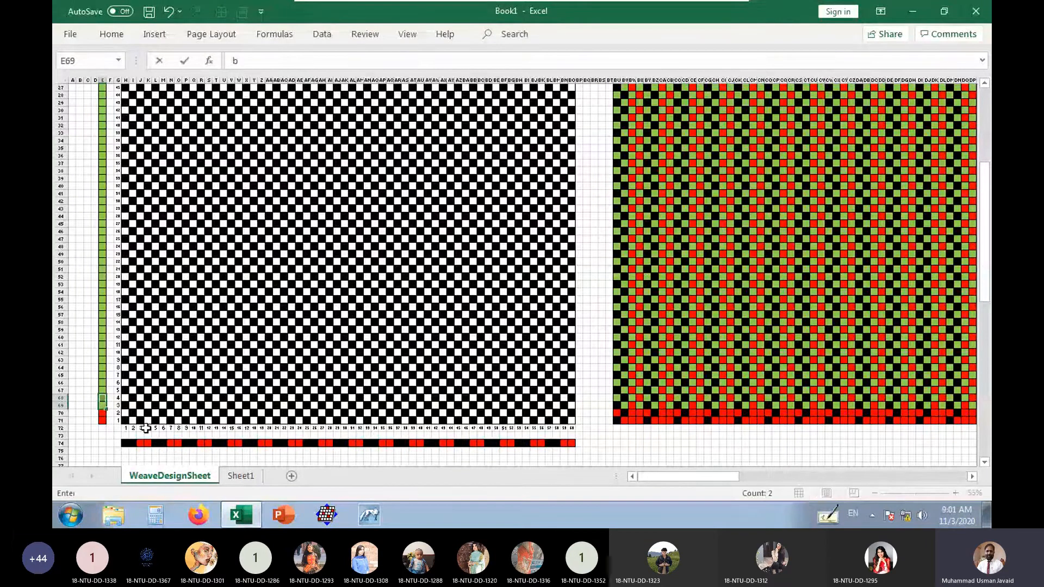
pyautogui.hotkey('ctrl', 'Return')
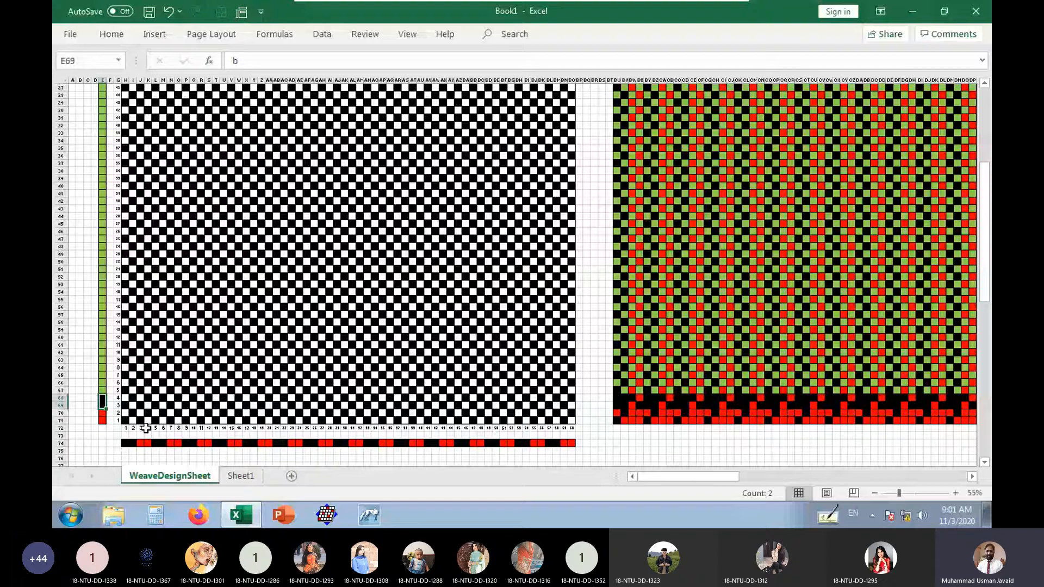
pyautogui.moveTo(102, 420); pyautogui.dragTo(109, 96)
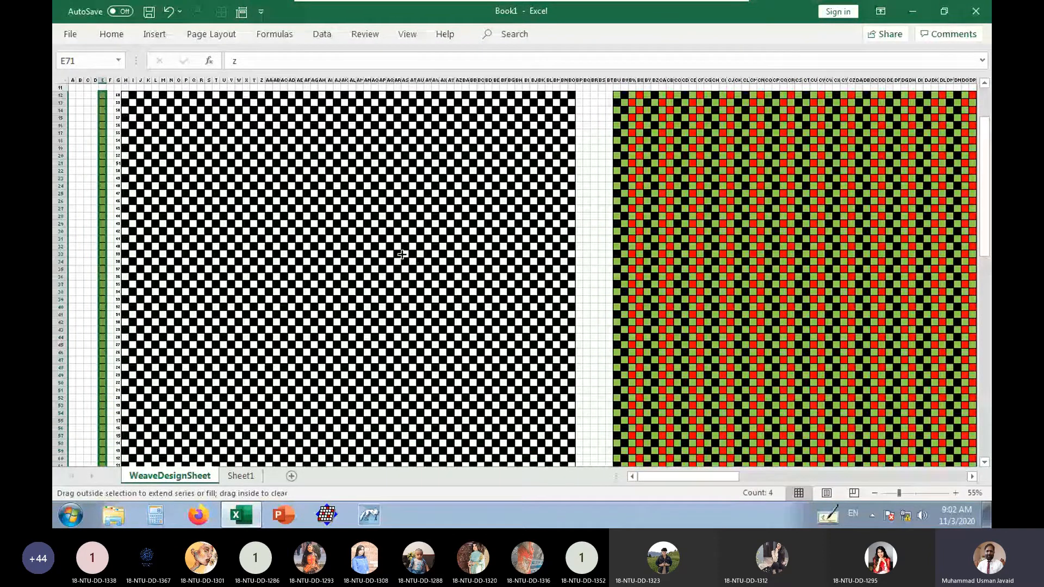
pyautogui.scroll(-6, 429, 265)
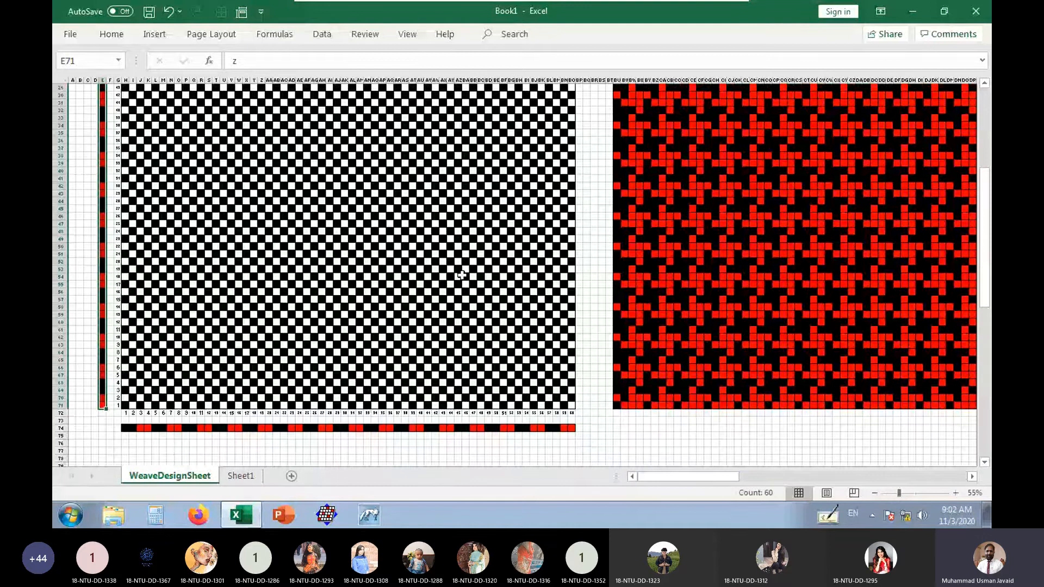
# Select the four-by-four weave repeat H68:K71 and the matching four-by-four colour repeat BU68:BX71 to compare them.
pyautogui.click(647, 406)
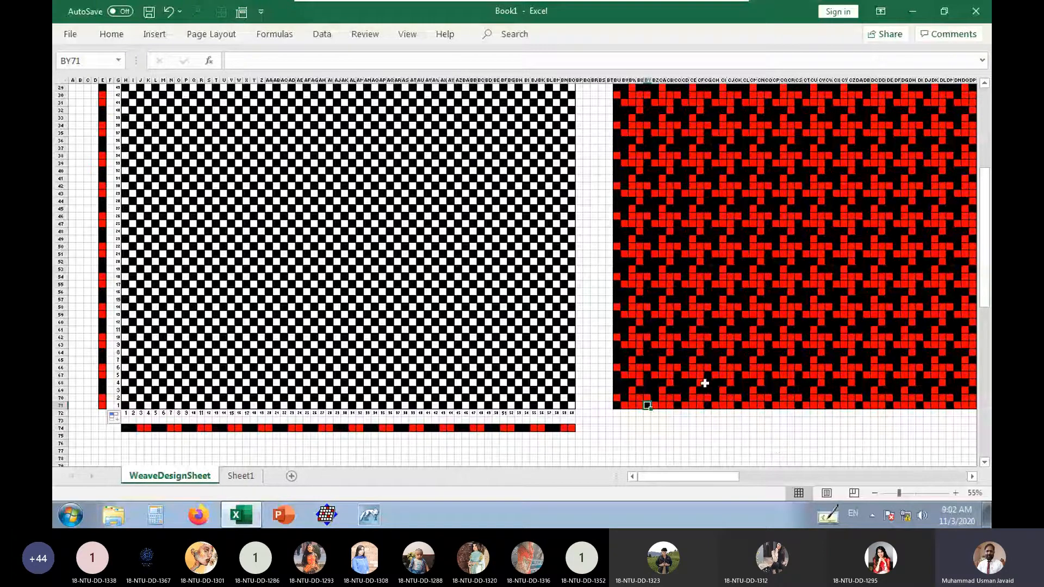
pyautogui.click(617, 413)
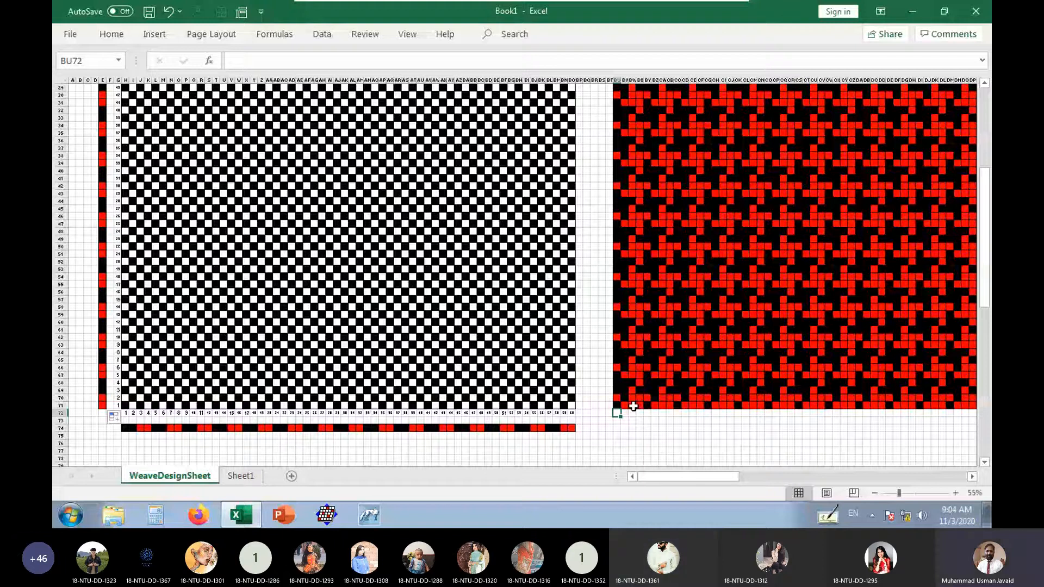
pyautogui.click(149, 384)
pyautogui.moveTo(128, 394); pyautogui.dragTo(127, 406)
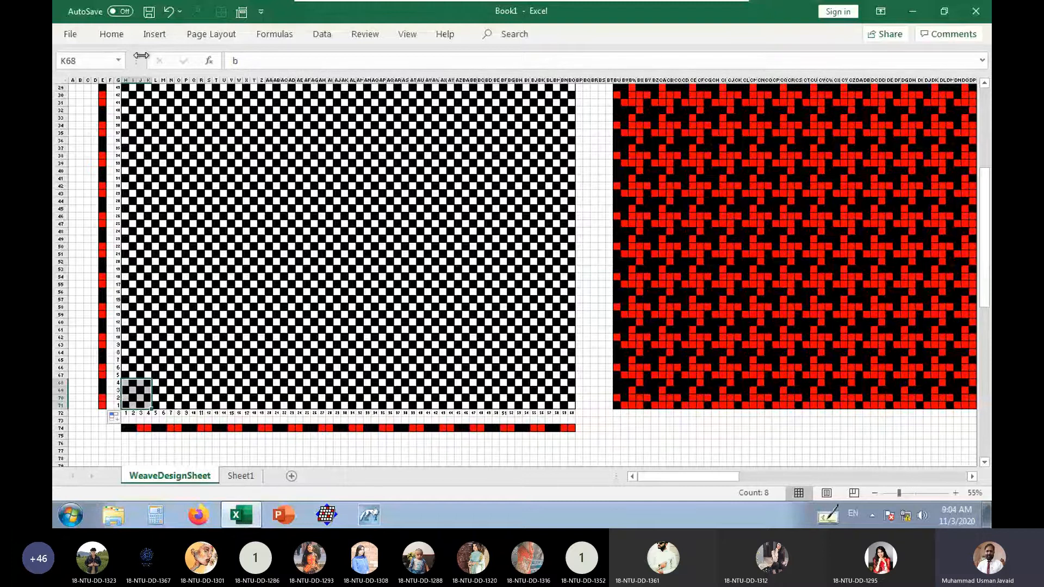
pyautogui.click(112, 34)
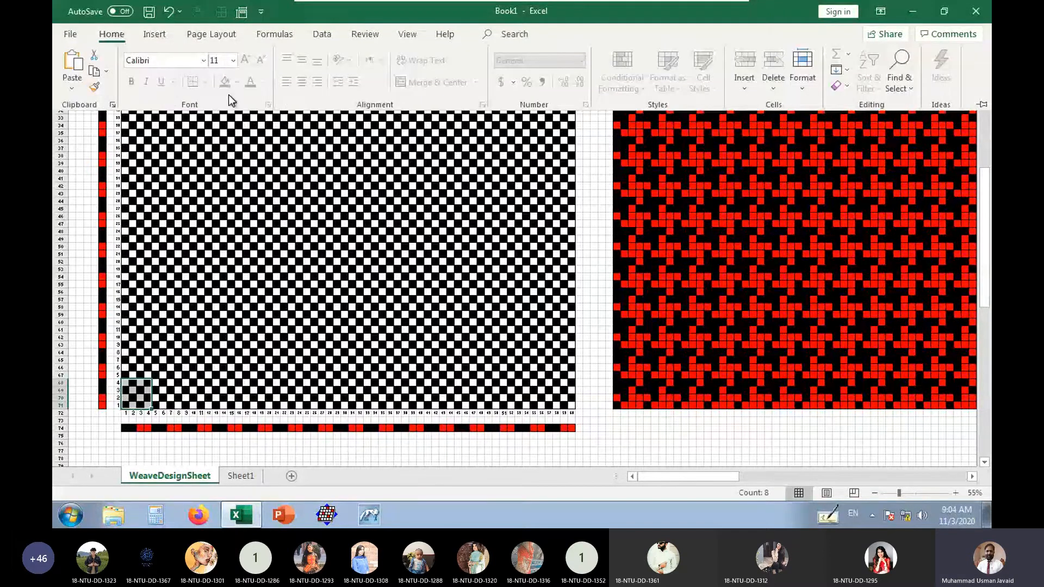
pyautogui.click(103, 34)
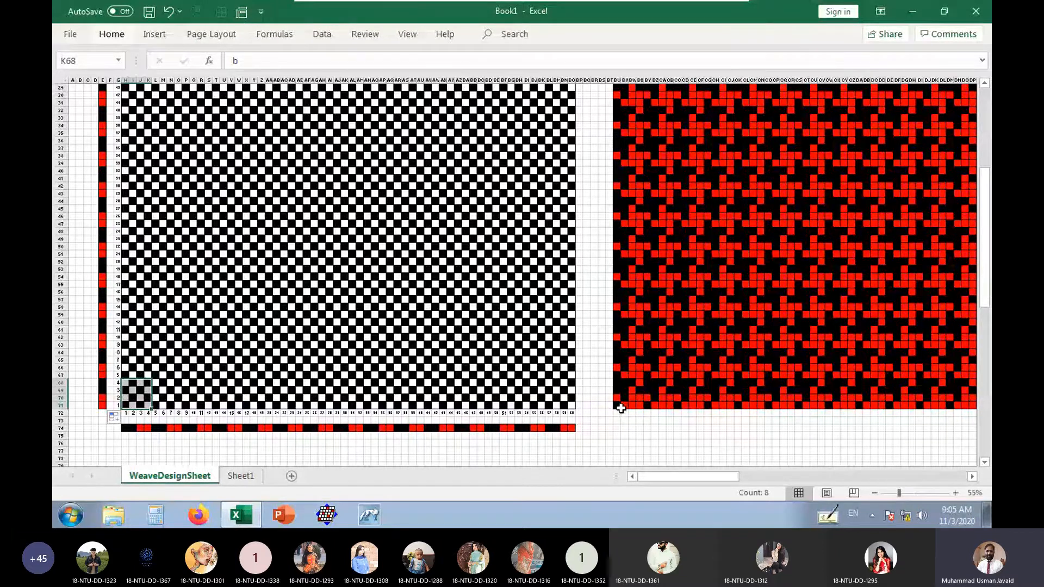
pyautogui.moveTo(620, 404); pyautogui.dragTo(642, 383)
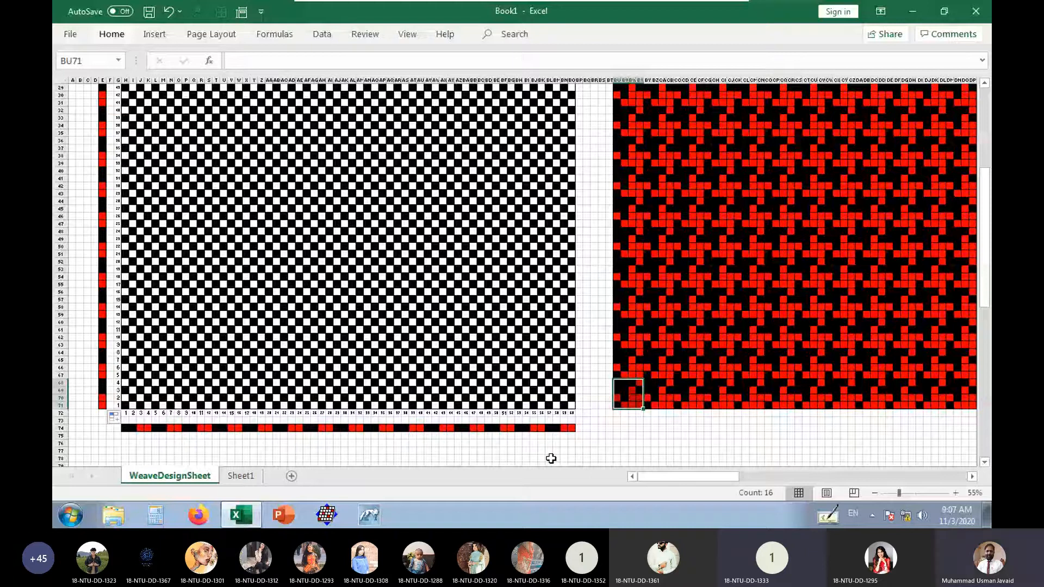
# Select the four-by-four repeat with its colour orders, E68:K74, and the matching fabric repeat BU68:BX71 to compare them.
pyautogui.moveTo(102, 429); pyautogui.dragTo(144, 379)
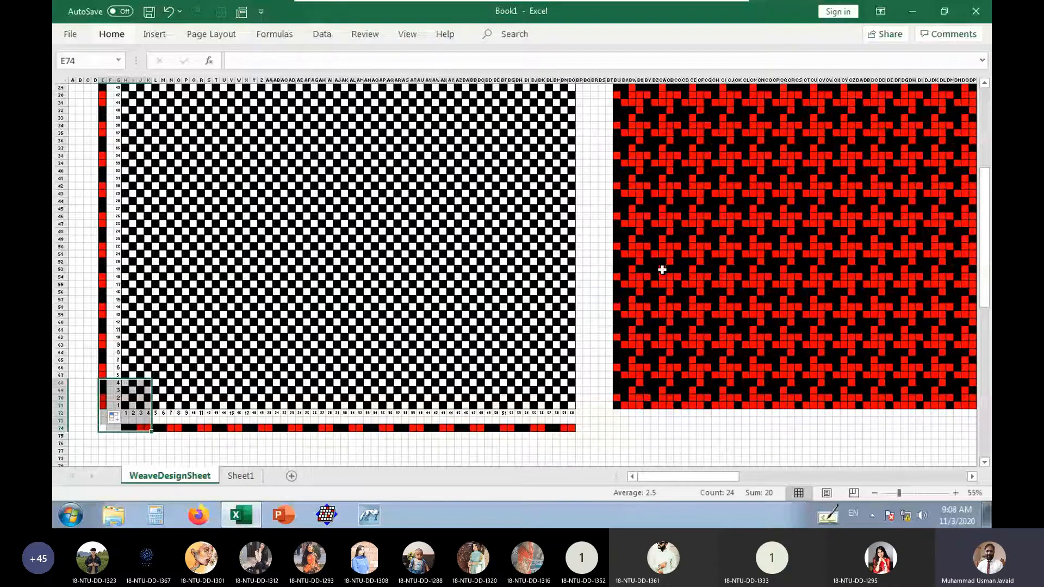
pyautogui.moveTo(617, 405); pyautogui.dragTo(639, 383)
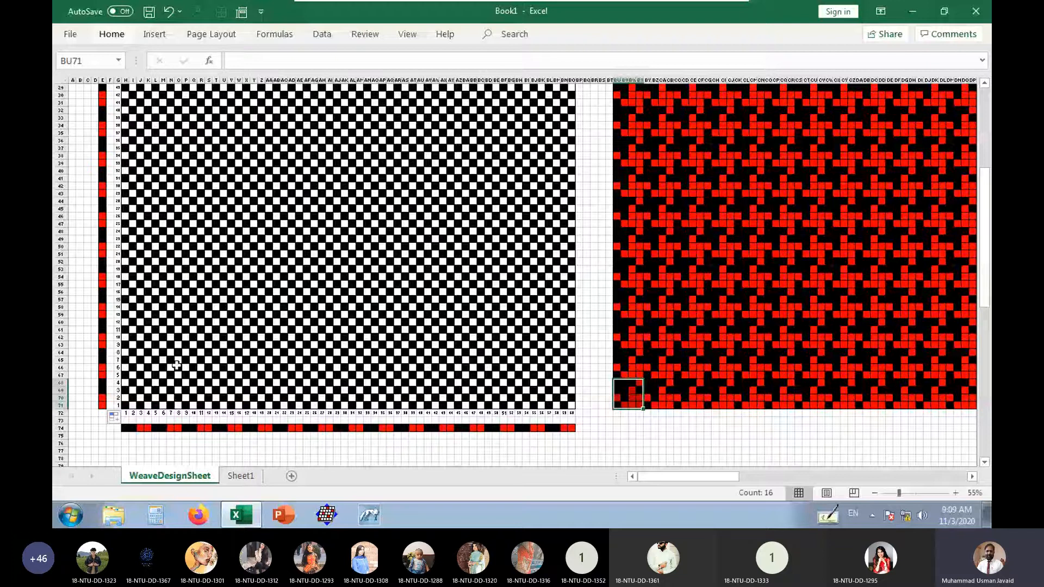
# Fill all 60 colour cells of row 74 with an alternating order of one z and one b, starting with z in H74.
pyautogui.click(137, 429)
pyautogui.moveTo(135, 429)
pyautogui.mouseDown()
pyautogui.moveTo(145, 432)
pyautogui.moveTo(129, 427)
pyautogui.mouseUp()
pyautogui.click(125, 450)
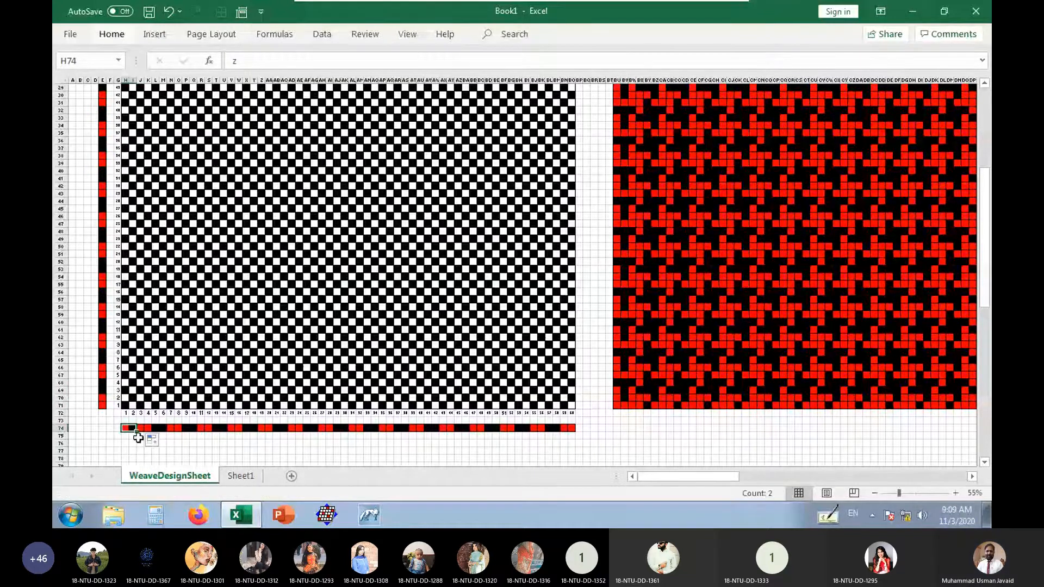
pyautogui.moveTo(137, 433); pyautogui.dragTo(577, 435)
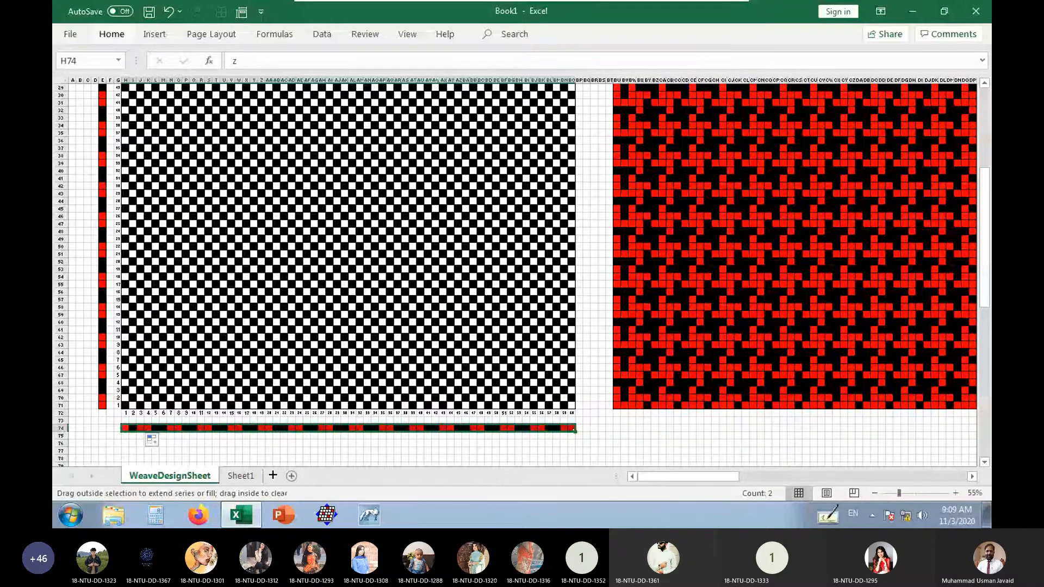
# Fill all 60 colour cells of column E with an alternating order of one b and one z, from E71 upwards.
pyautogui.moveTo(99, 387); pyautogui.dragTo(111, 112)
pyautogui.click(104, 403)
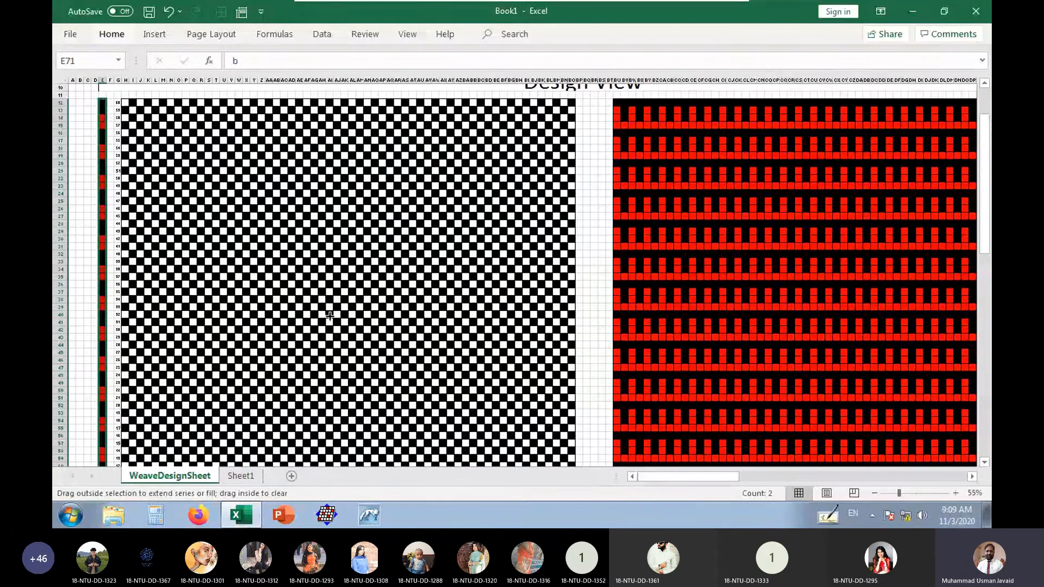
pyautogui.scroll(-1, 406, 333)
pyautogui.scroll(-6, 406, 333)
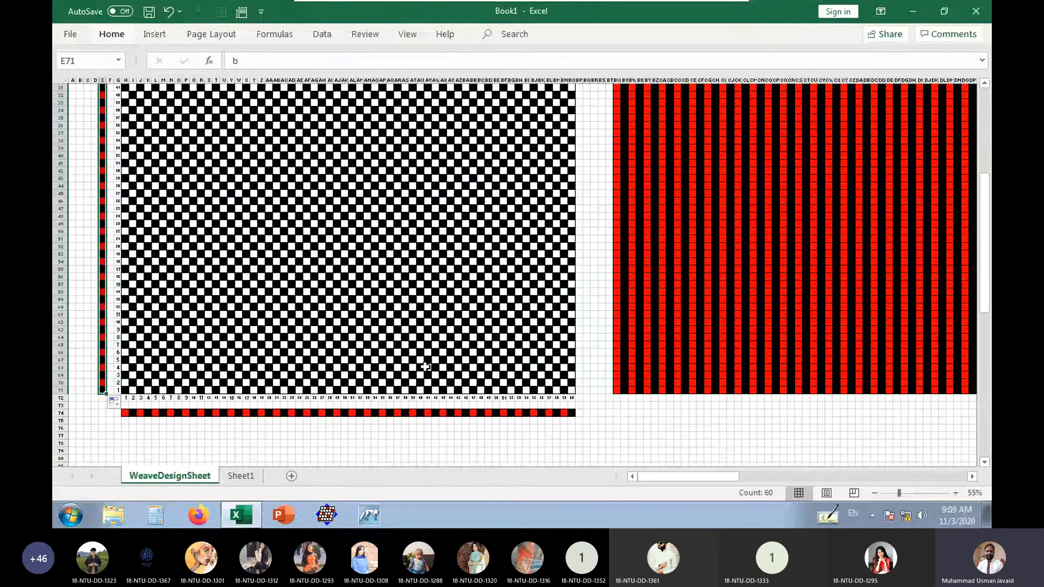
pyautogui.click(138, 421)
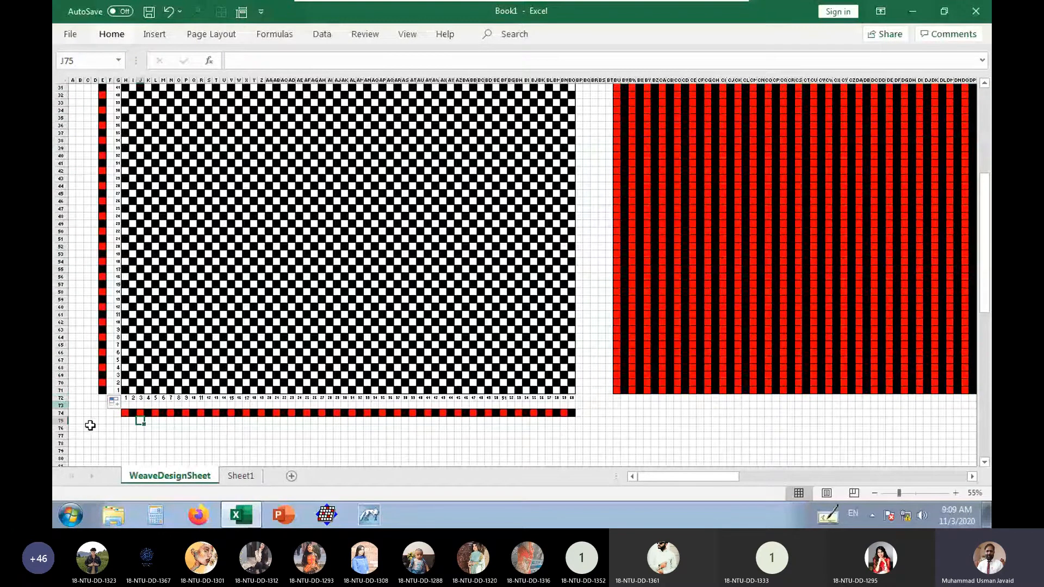
# Select the two-by-two repeat E70:I74 and trace colour cells H74 and E70 through weave cells H70 and H71 to fabric column BU.
pyautogui.moveTo(103, 414); pyautogui.dragTo(132, 384)
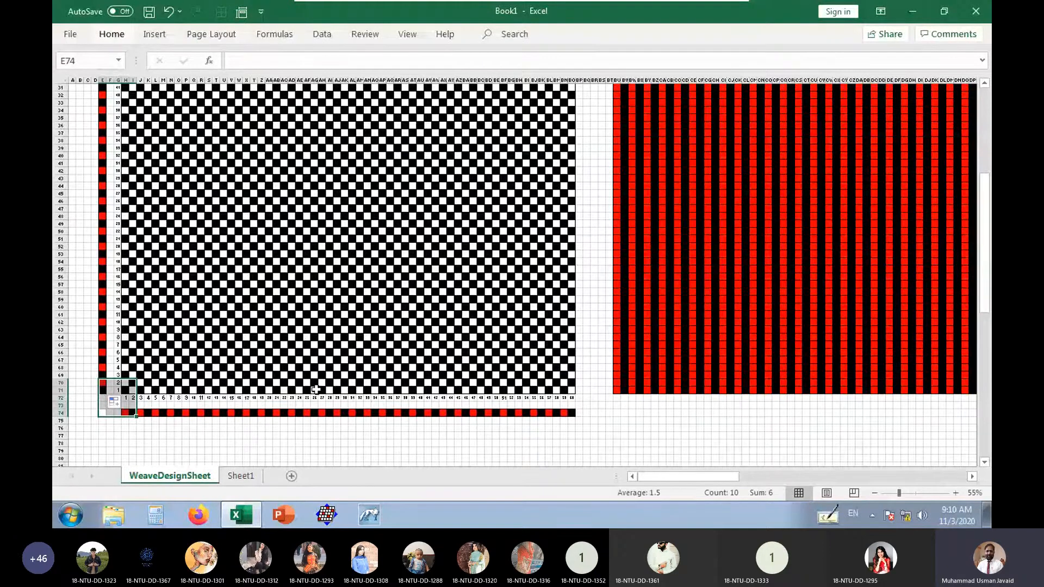
pyautogui.click(126, 428)
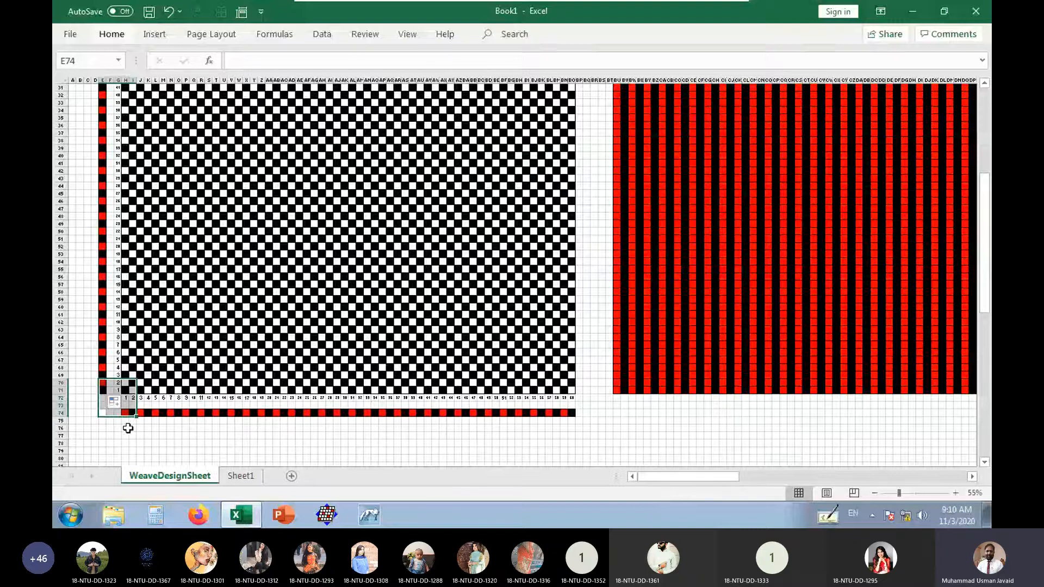
pyautogui.click(126, 413)
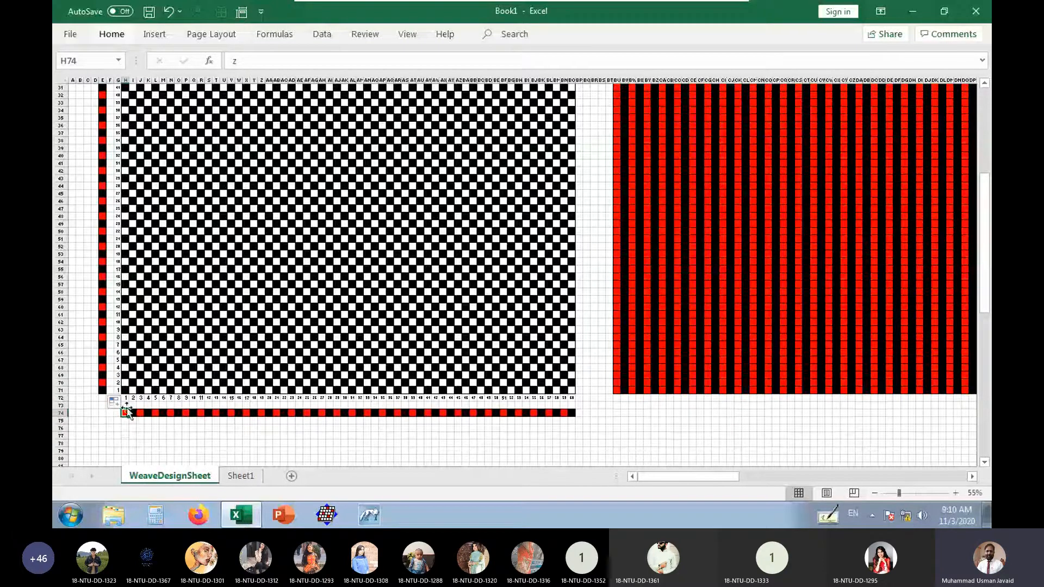
pyautogui.click(101, 382)
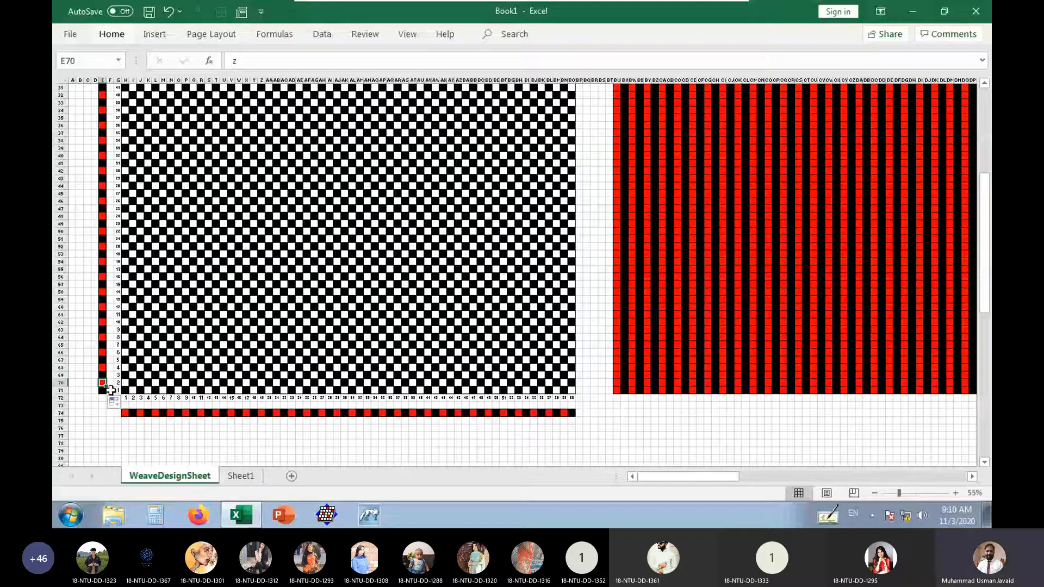
pyautogui.click(617, 383)
pyautogui.click(103, 382)
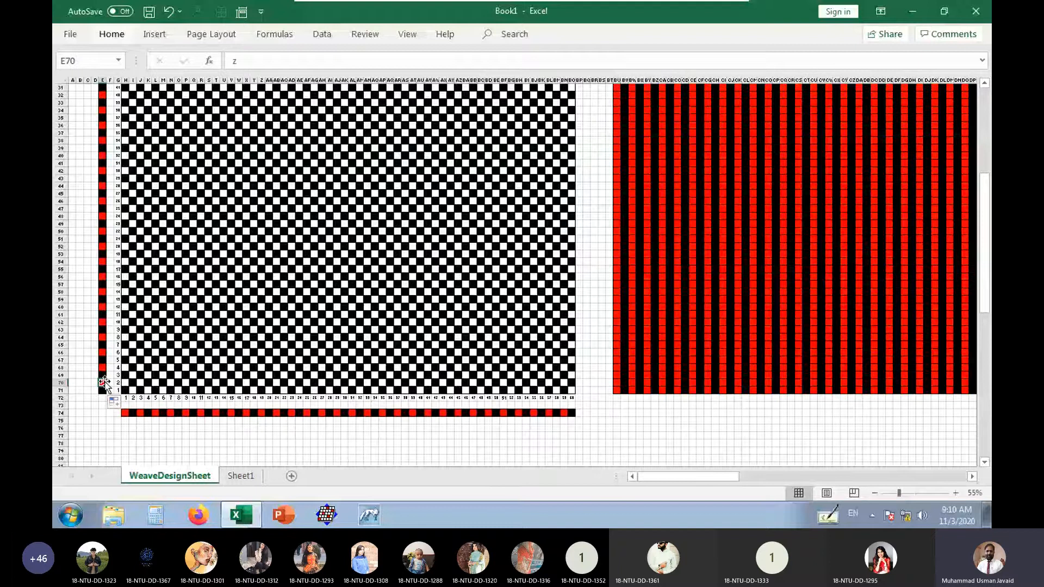
pyautogui.click(124, 412)
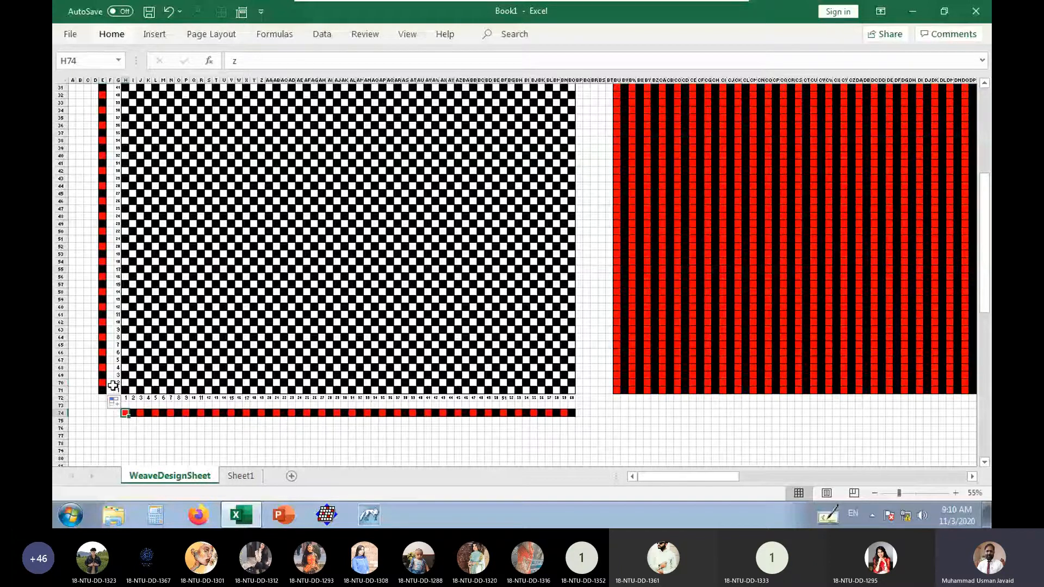
pyautogui.click(124, 382)
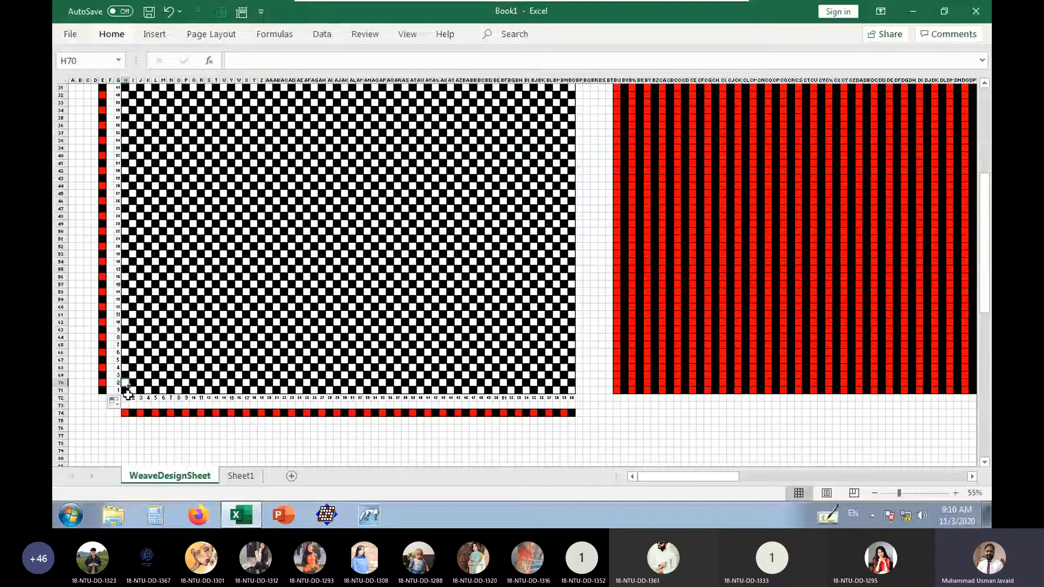
pyautogui.click(617, 383)
pyautogui.click(125, 390)
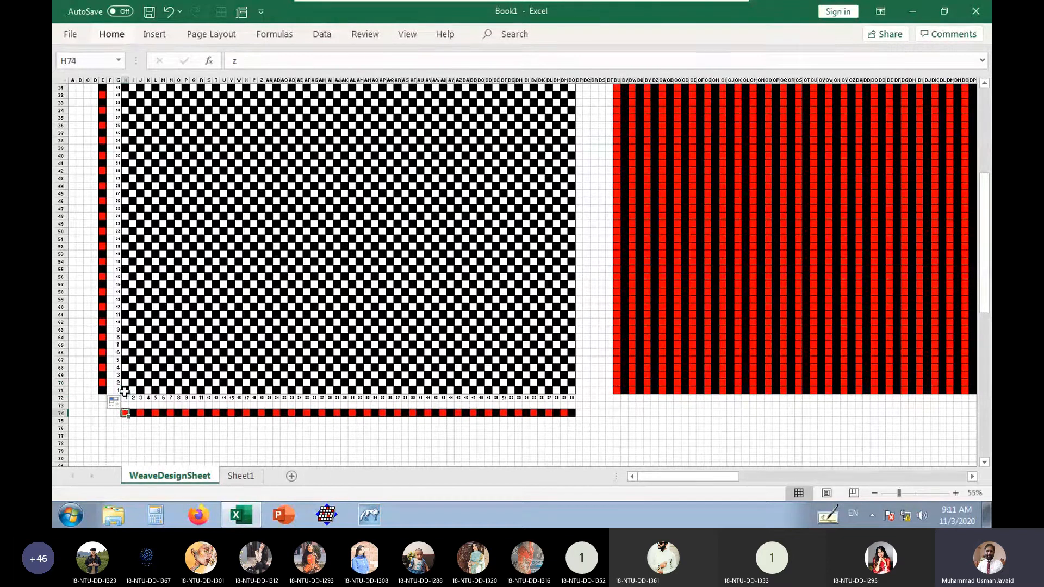
pyautogui.click(123, 414)
pyautogui.moveTo(620, 386); pyautogui.dragTo(615, 192)
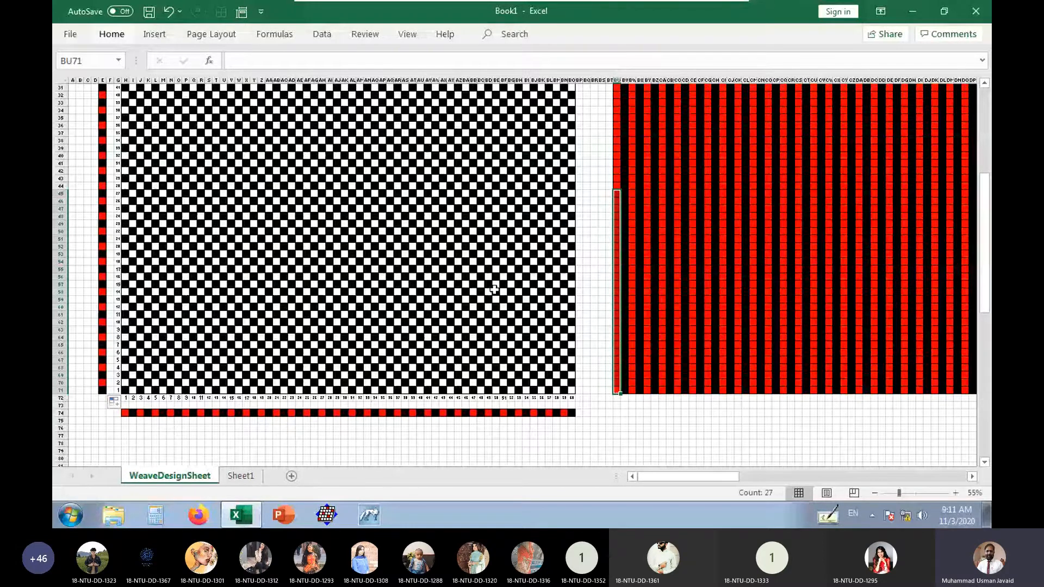
# Trace colour cell I74 through weave cells I71 and I70 to fabric cells BV71 and BV70, and select the fabric repeat BU70:BV71.
pyautogui.click(133, 413)
pyautogui.click(133, 390)
pyautogui.click(131, 414)
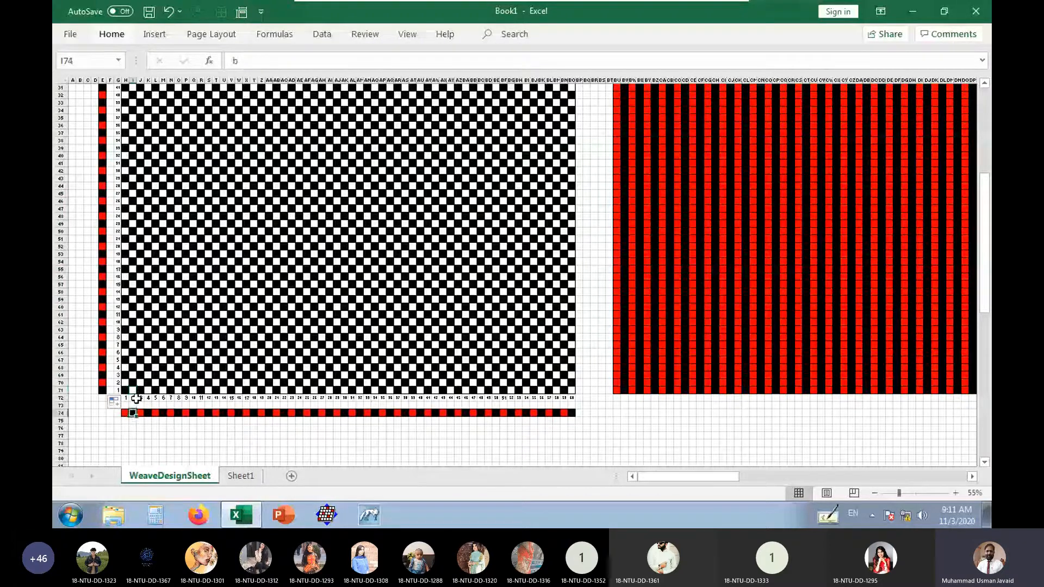
pyautogui.click(133, 390)
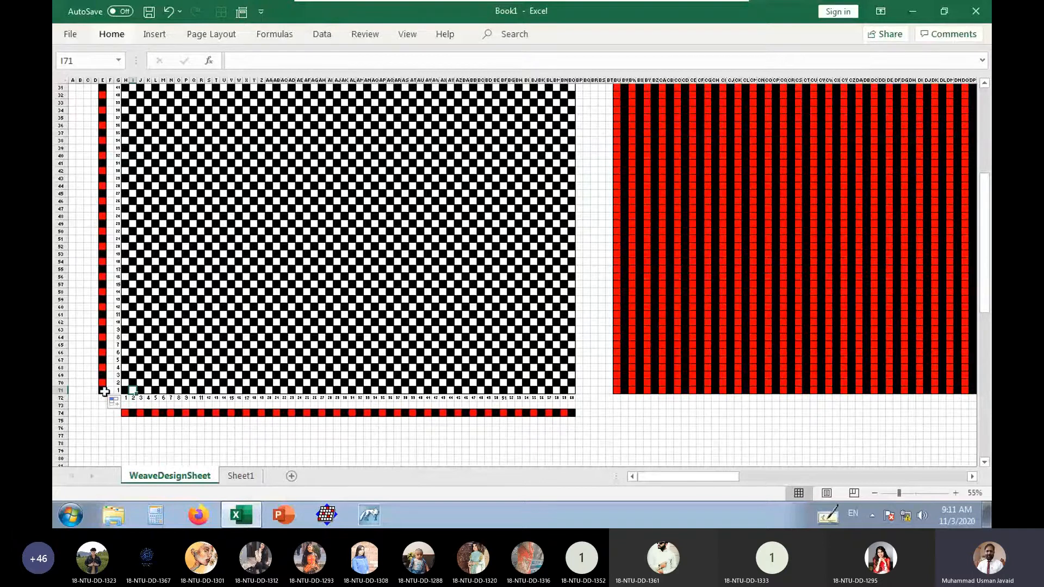
pyautogui.click(624, 390)
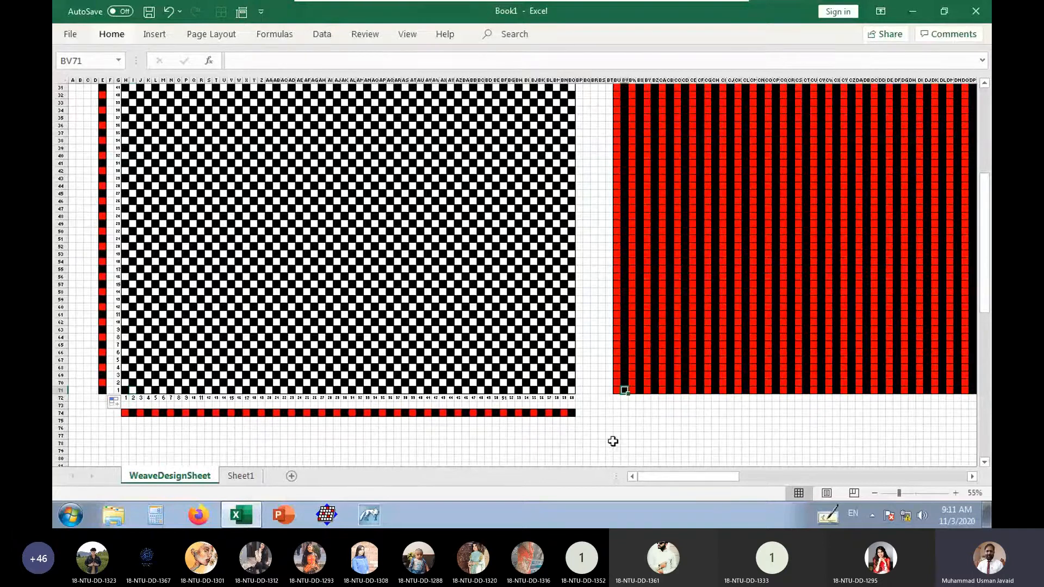
pyautogui.click(133, 382)
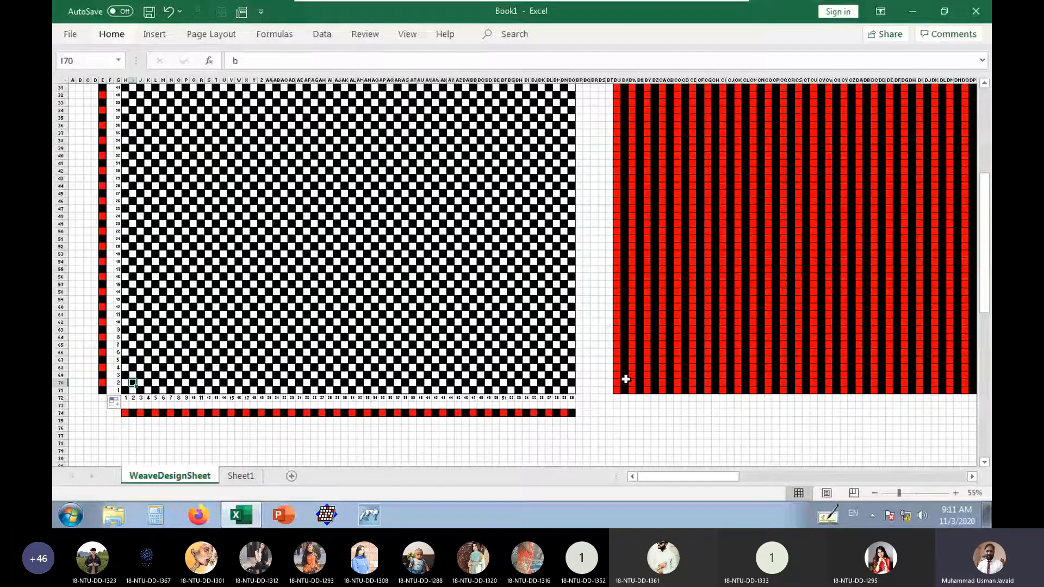
pyautogui.moveTo(626, 380); pyautogui.dragTo(618, 392)
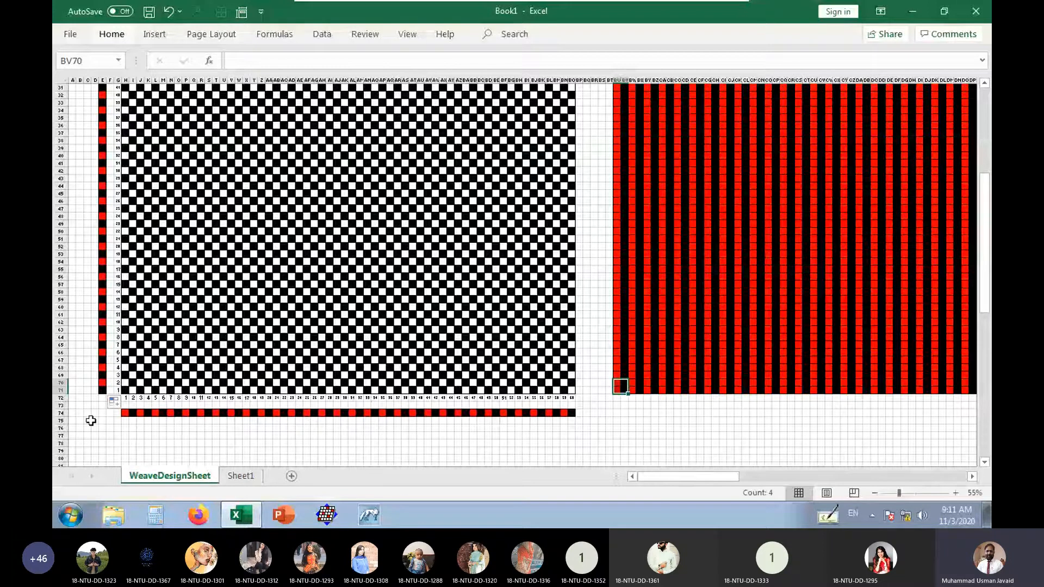
# Reverse the row 74 colour order by setting H74 to b and I74 to z and repeating the pair across all 60 cells.
pyautogui.click(126, 420)
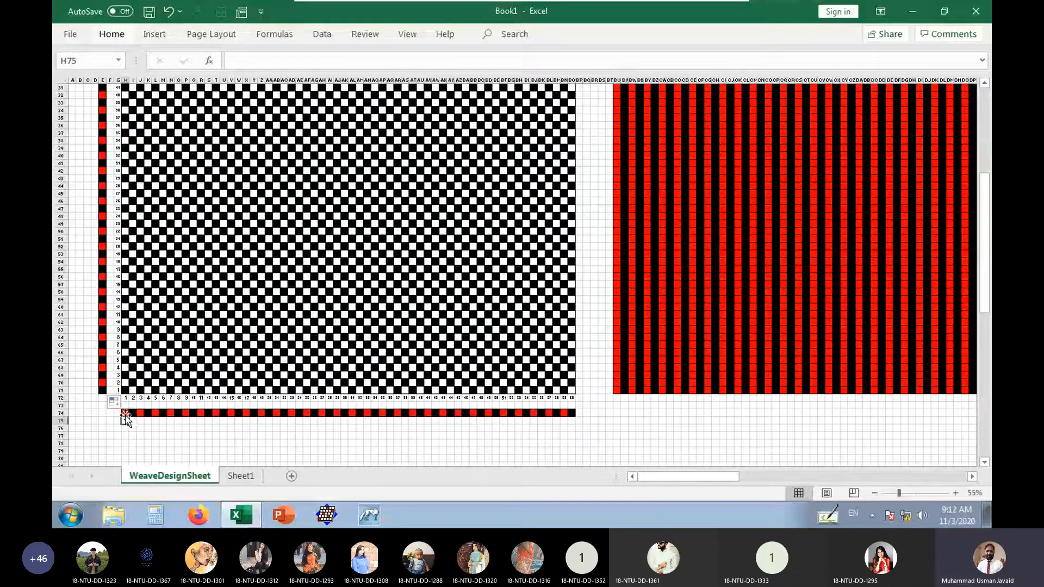
pyautogui.click(128, 413)
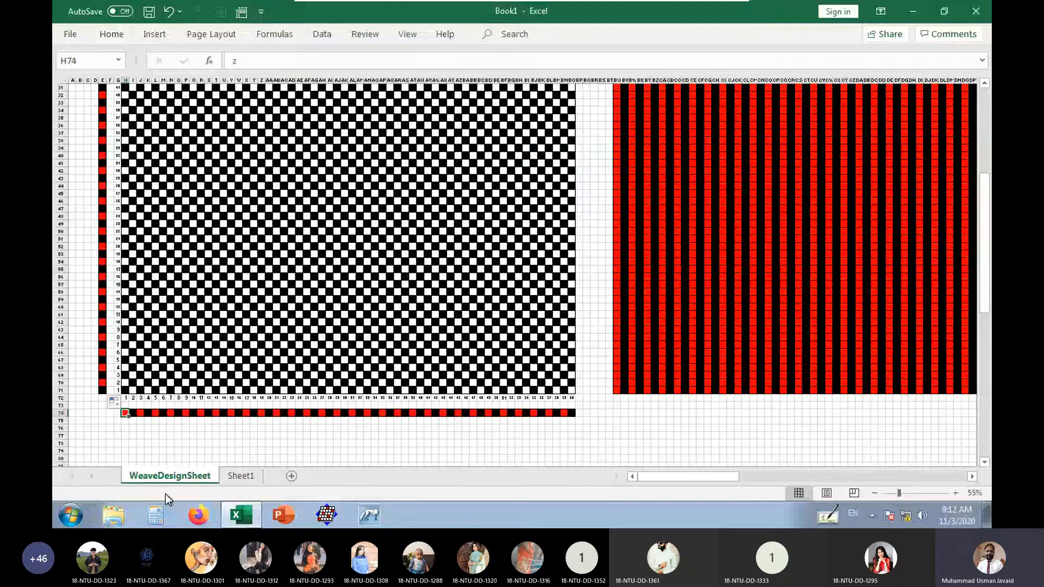
pyautogui.write('b')
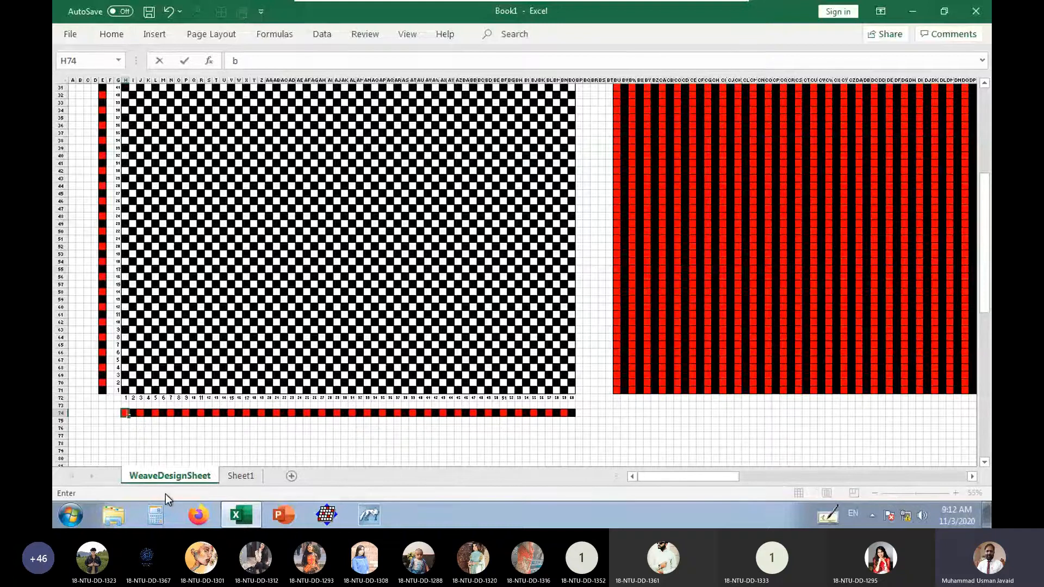
pyautogui.press('Tab')
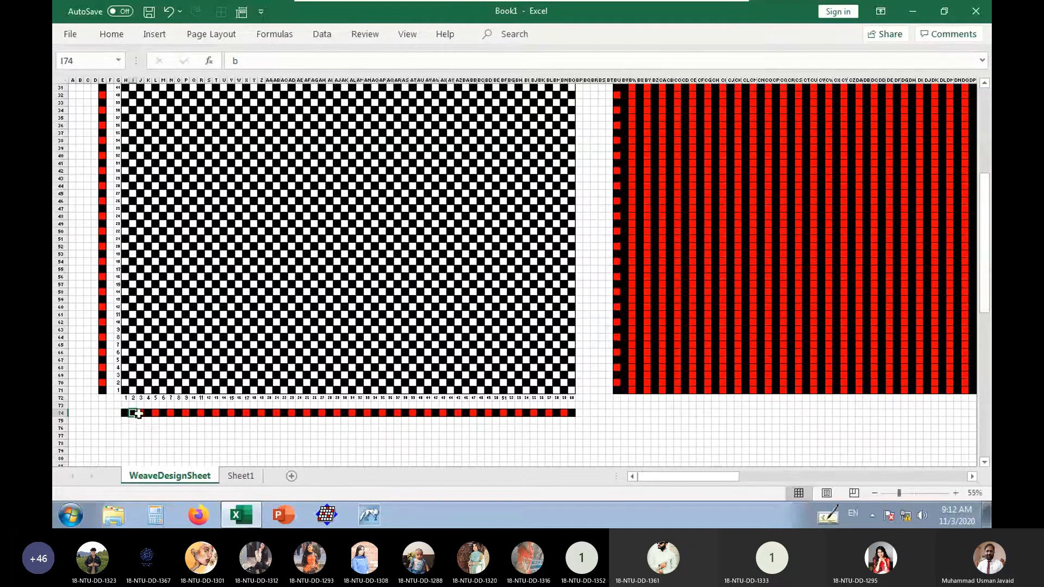
pyautogui.click(140, 414)
pyautogui.moveTo(144, 416); pyautogui.dragTo(133, 415)
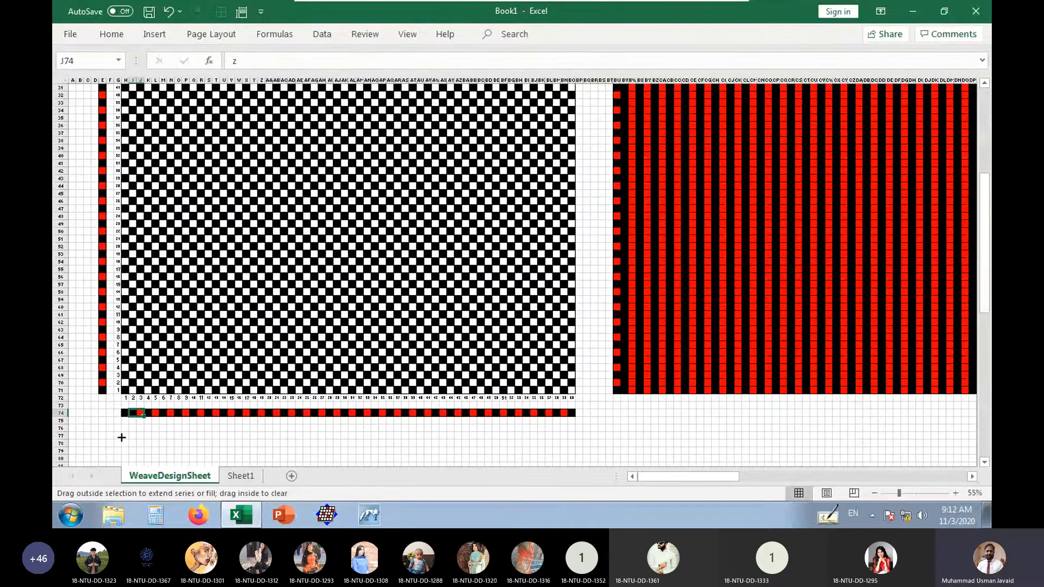
pyautogui.click(125, 429)
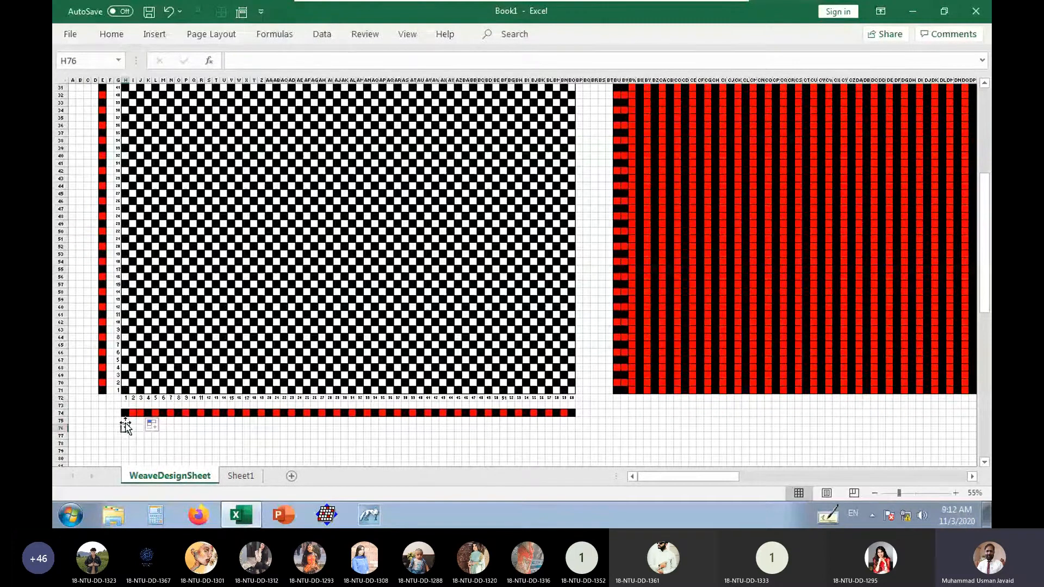
pyautogui.moveTo(126, 415); pyautogui.dragTo(575, 423)
pyautogui.moveTo(570, 460); pyautogui.dragTo(567, 457)
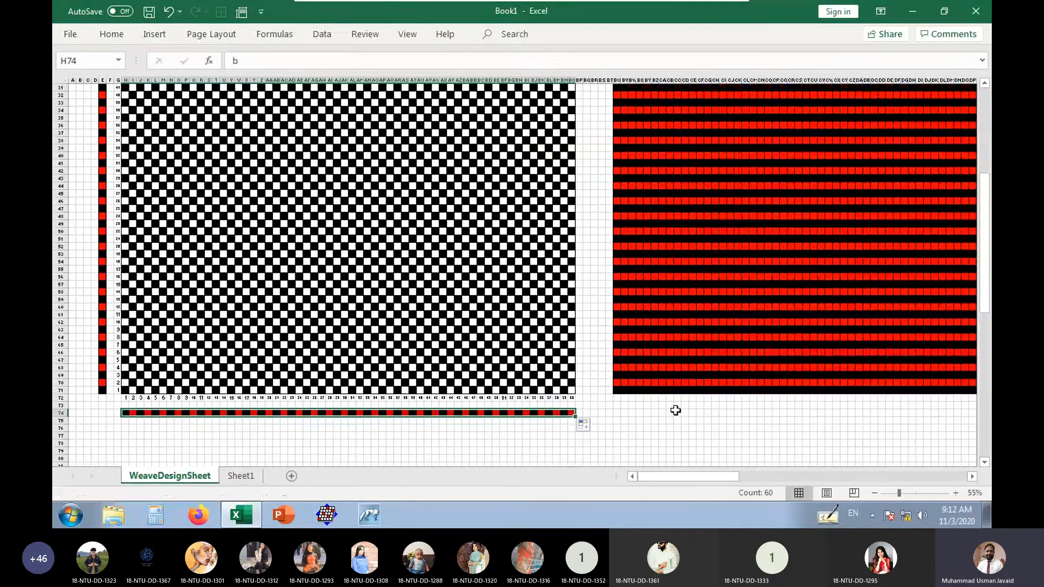
pyautogui.click(676, 391)
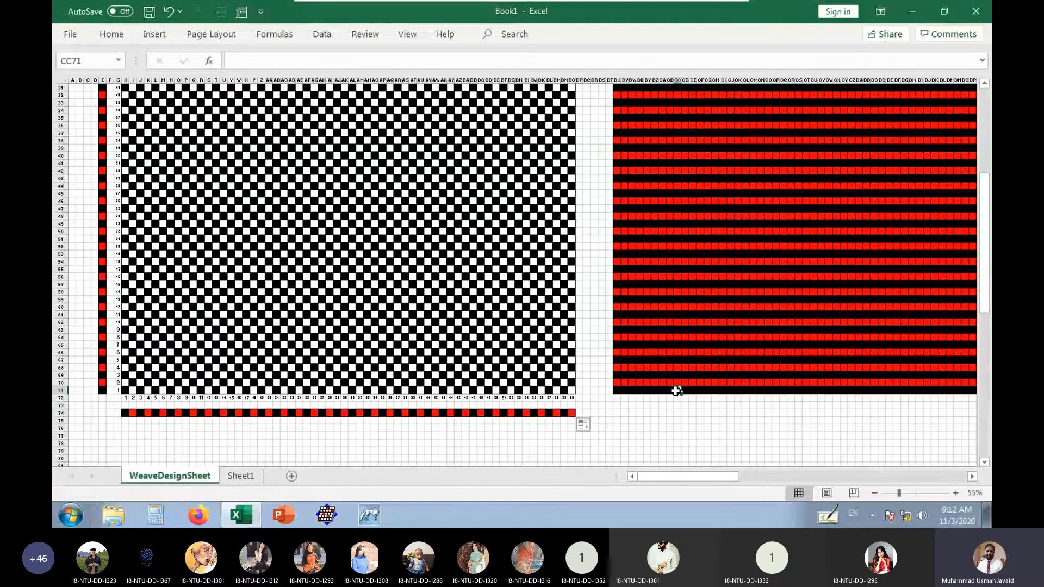
# Trace colour cells H74, I74 and E71 and weave cells I71 and H70 to fabric cells BU71, BV71 and BU70.
pyautogui.click(125, 414)
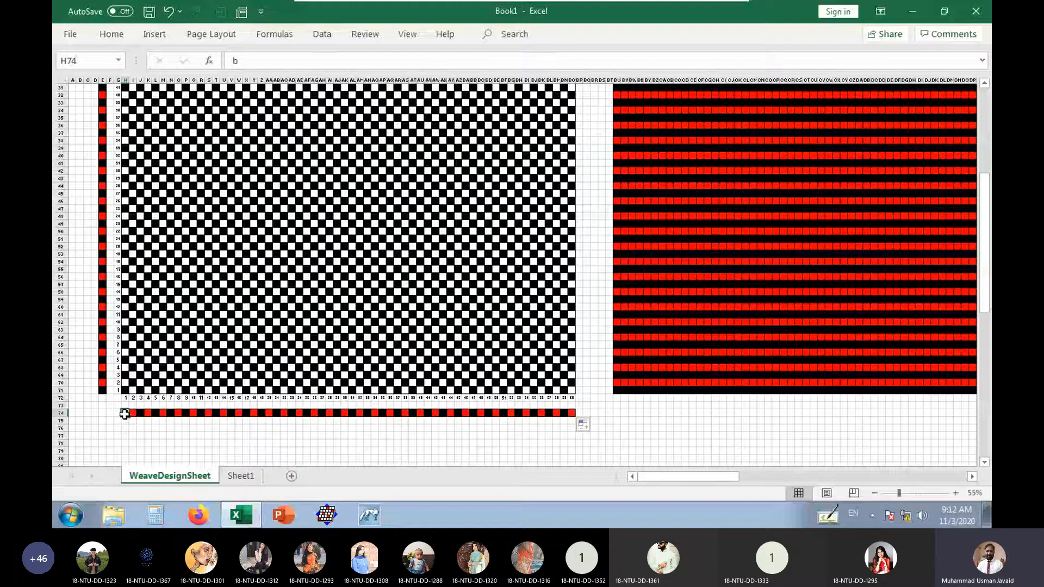
pyautogui.click(616, 390)
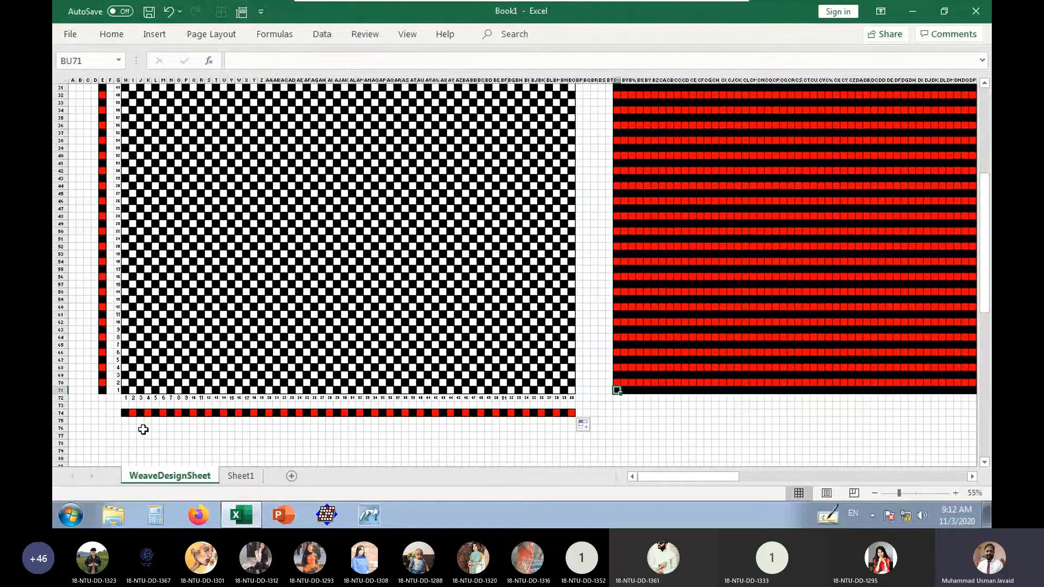
pyautogui.click(133, 414)
pyautogui.click(132, 389)
pyautogui.click(102, 390)
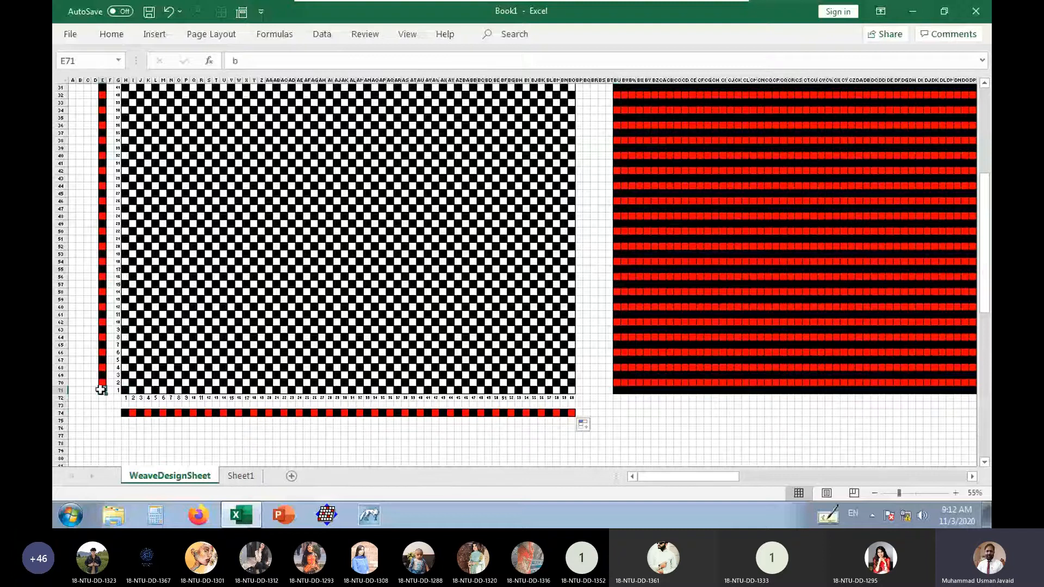
pyautogui.moveTo(626, 392); pyautogui.dragTo(622, 391)
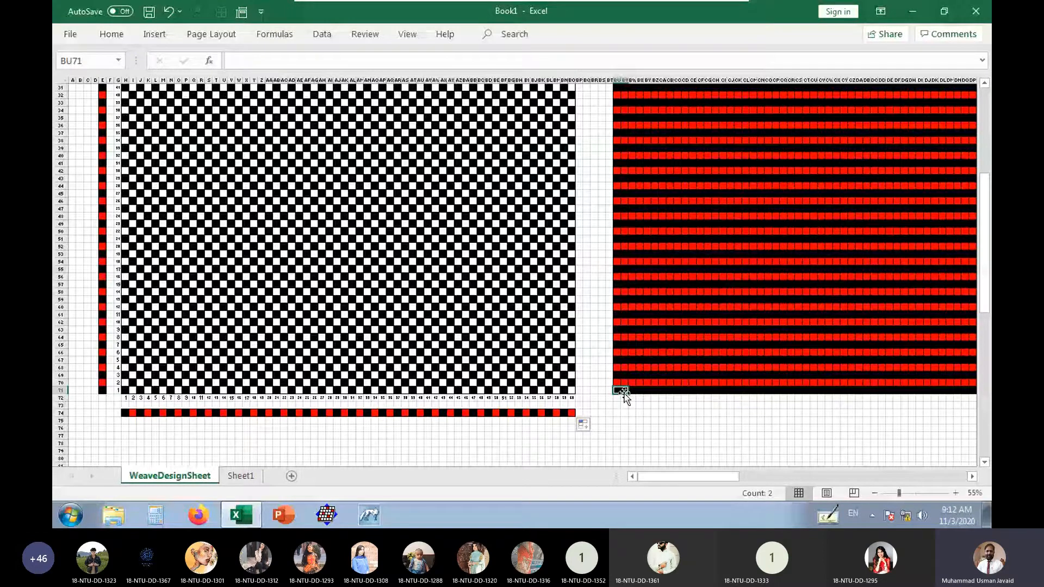
pyautogui.click(123, 384)
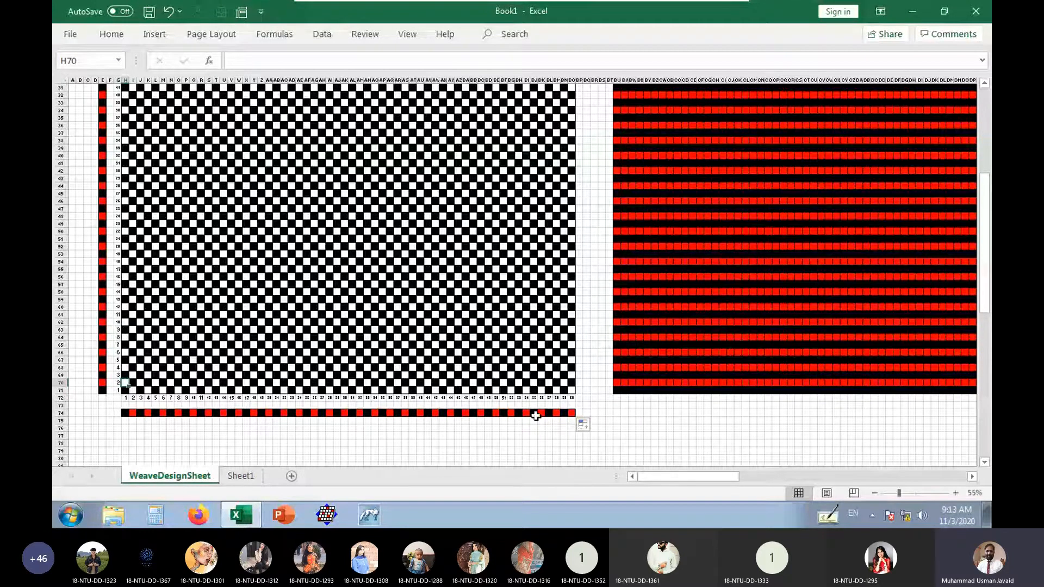
pyautogui.click(617, 383)
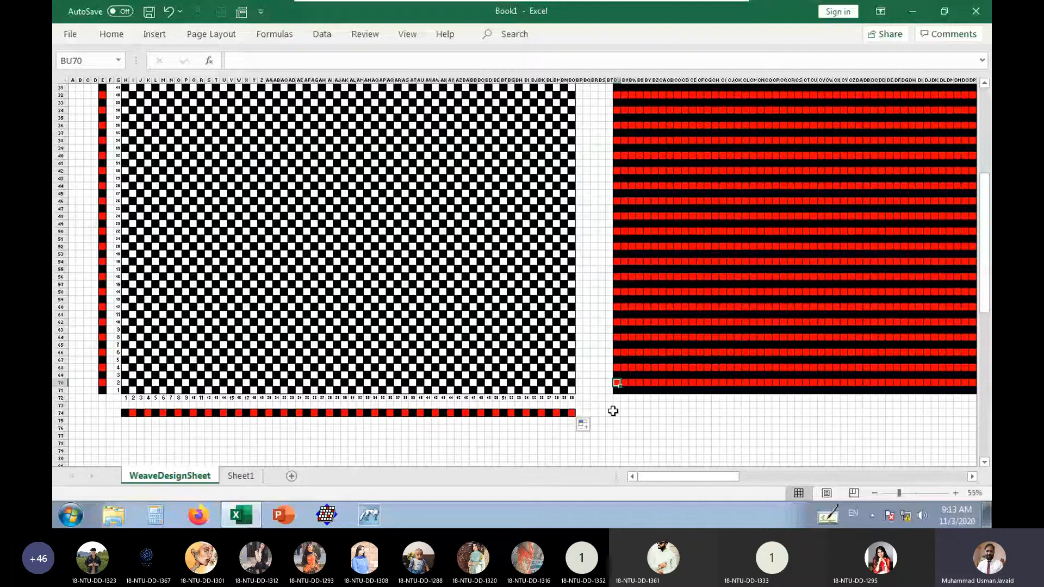
# Trace weave cell I70 and colour cell I74 to fabric cells BU70:BV70 to complete the explanation of the horizontal stripes.
pyautogui.click(132, 383)
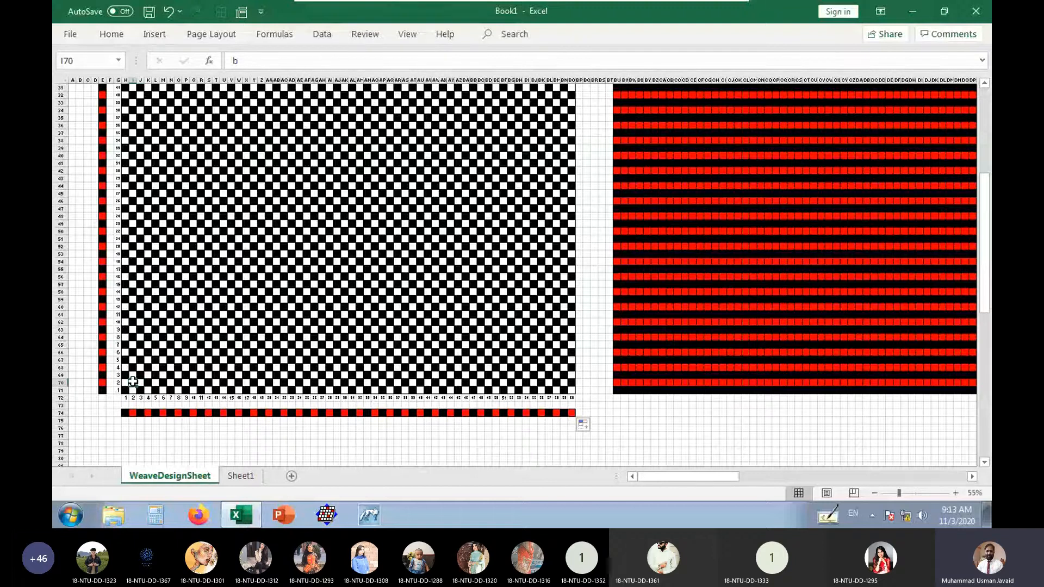
pyautogui.click(134, 413)
pyautogui.write('z')
pyautogui.hotkey('ctrl', 'Return')
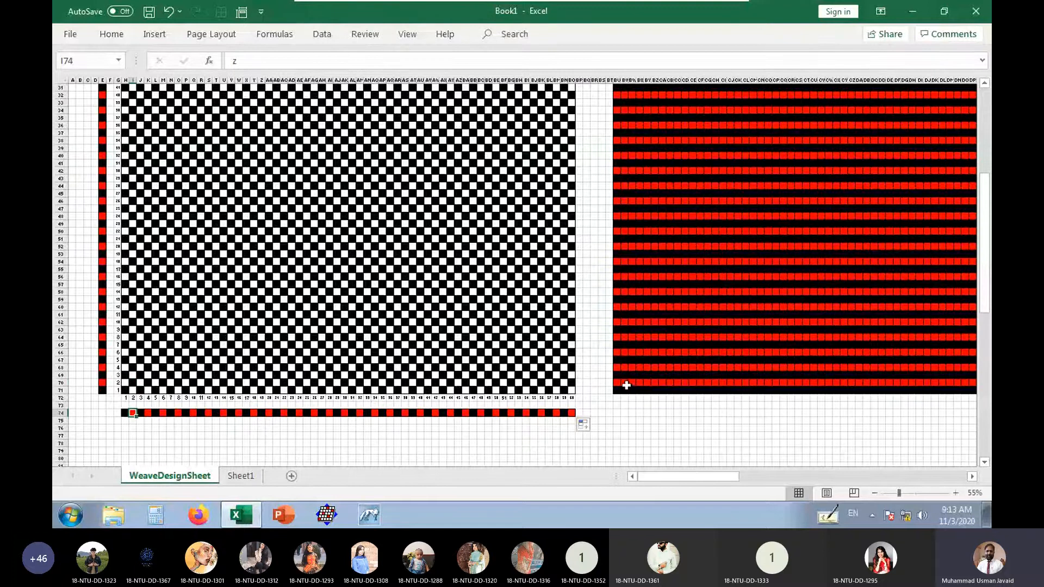
pyautogui.moveTo(624, 383); pyautogui.dragTo(614, 385)
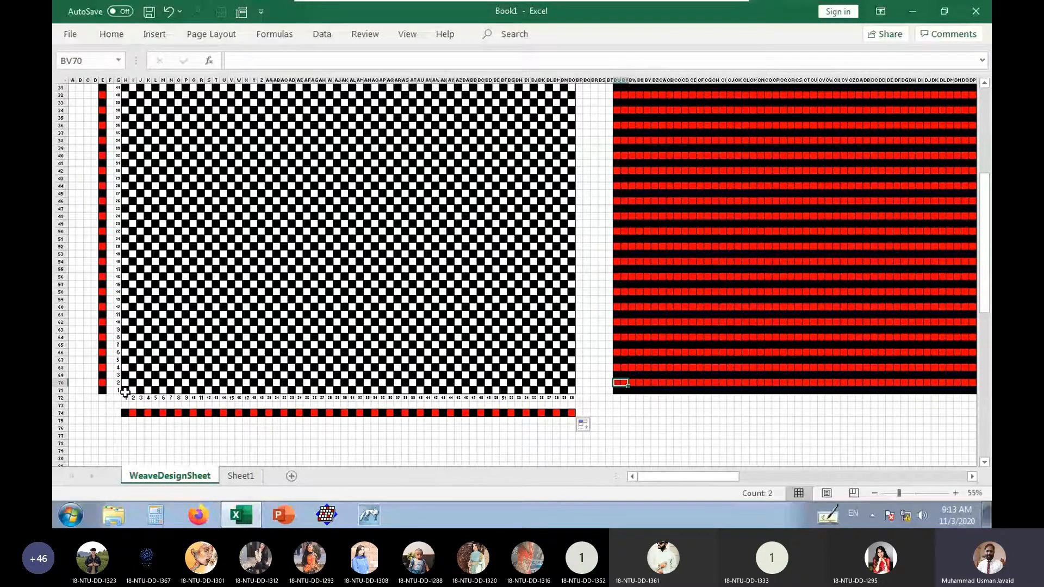
pyautogui.click(631, 405)
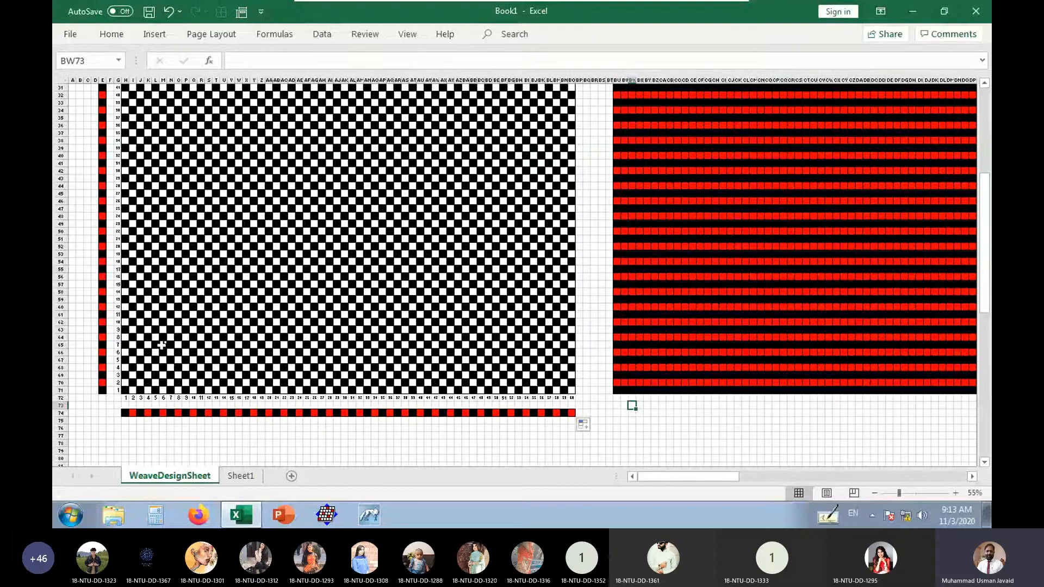
# Fill the two-by-two blocks H70:I71 and J68:K69 with b to start a basket weave repeat.
pyautogui.click(125, 390)
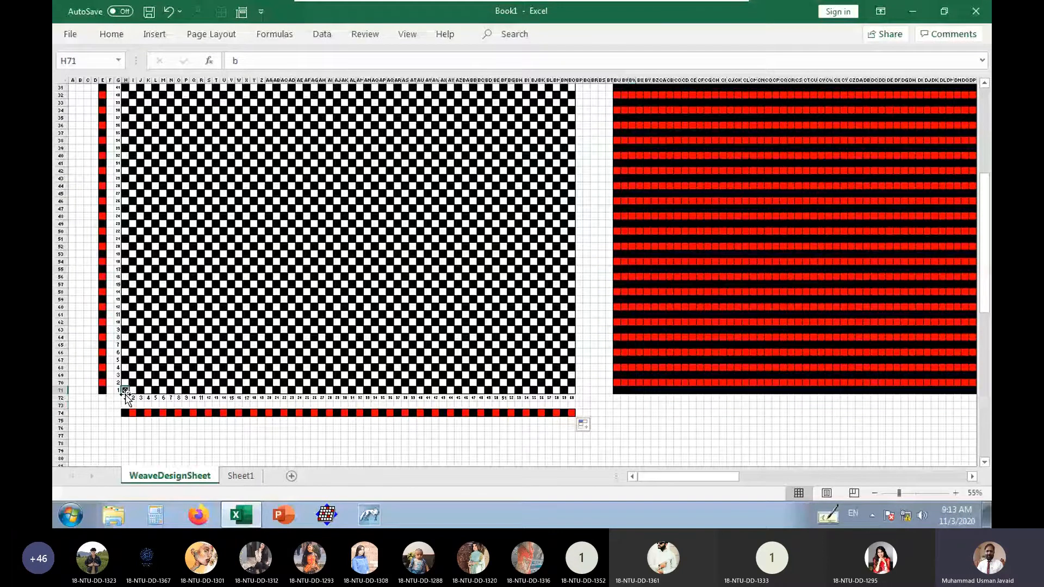
pyautogui.moveTo(125, 393)
pyautogui.mouseDown()
pyautogui.moveTo(128, 380)
pyautogui.moveTo(139, 392)
pyautogui.mouseUp()
pyautogui.click(137, 386)
pyautogui.click(140, 376)
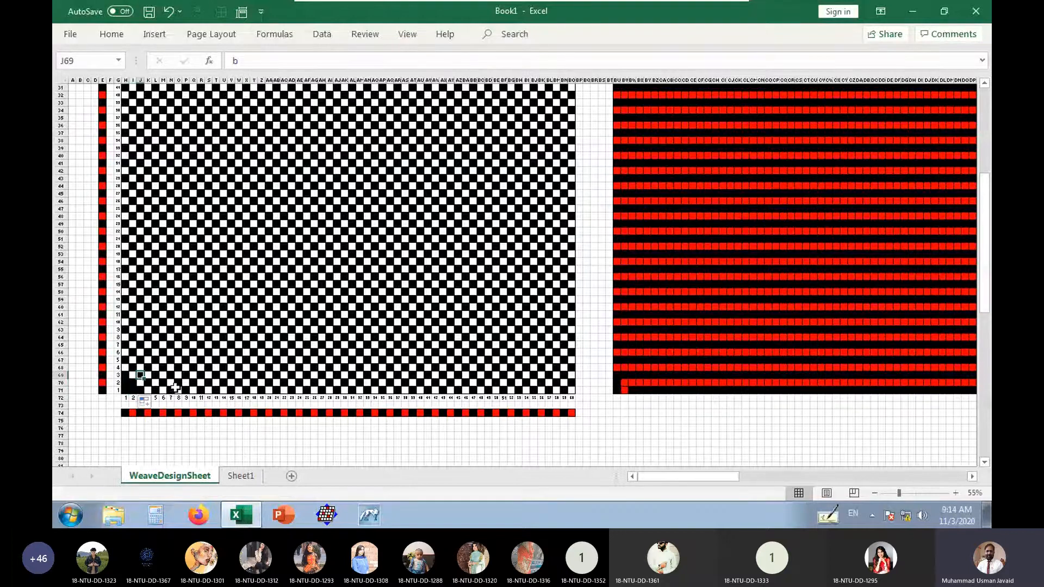
pyautogui.moveTo(144, 380); pyautogui.dragTo(144, 370)
pyautogui.click(148, 369)
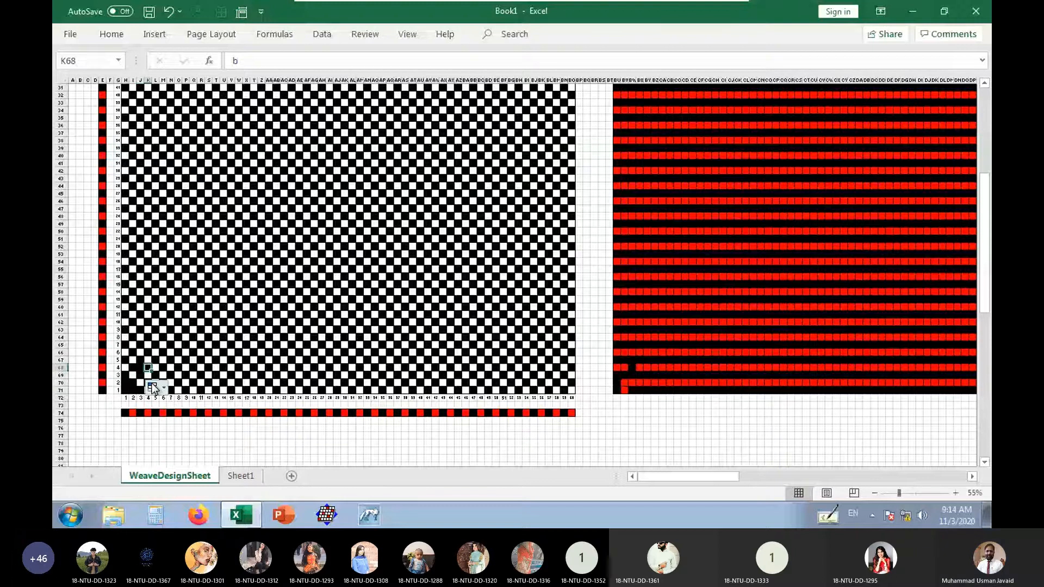
pyautogui.moveTo(152, 371); pyautogui.dragTo(150, 378)
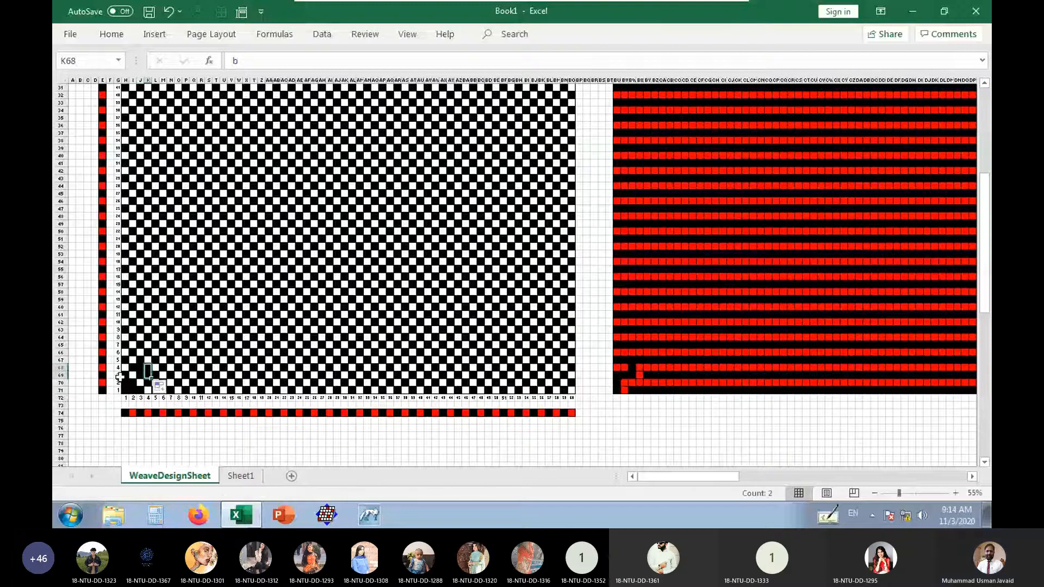
# Clear the remaining marked cells in H68:I69 and J70:K71 to finish the four-by-four basket weave repeat.
pyautogui.click(125, 376)
pyautogui.press('Delete')
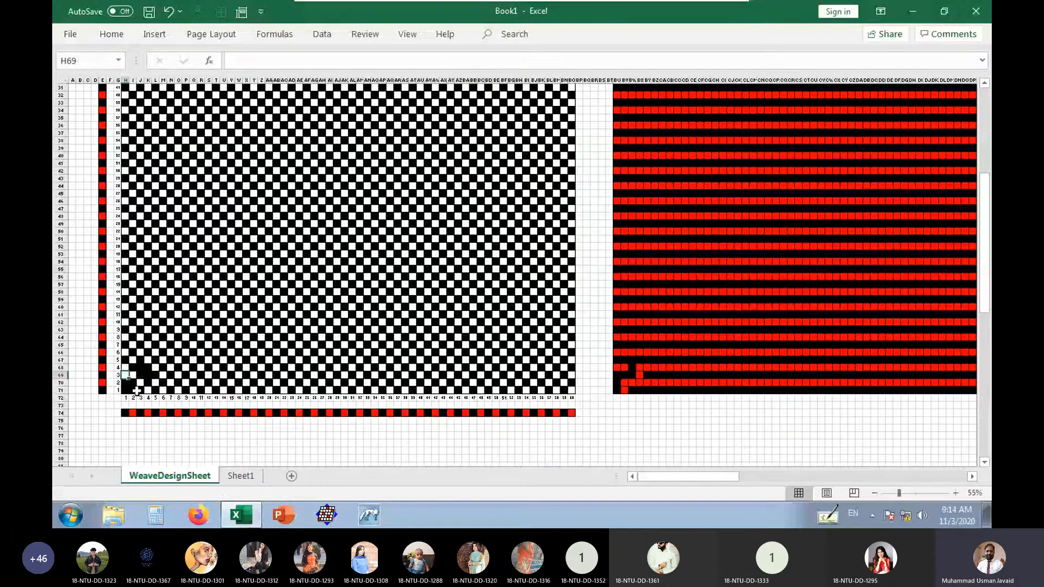
pyautogui.moveTo(133, 368); pyautogui.dragTo(132, 383)
pyautogui.click(134, 372)
pyautogui.click(132, 368)
pyautogui.click(147, 390)
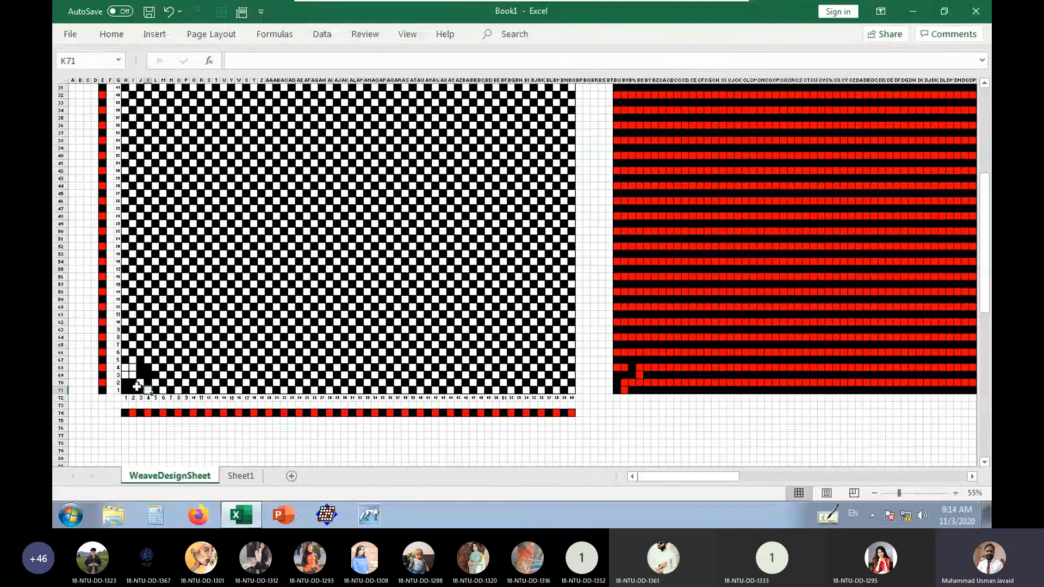
pyautogui.click(140, 391)
pyautogui.click(147, 383)
# Repeat the basket weave block H68:K71 across the whole 60-by-60 weave grid.
pyautogui.moveTo(124, 390); pyautogui.dragTo(148, 368)
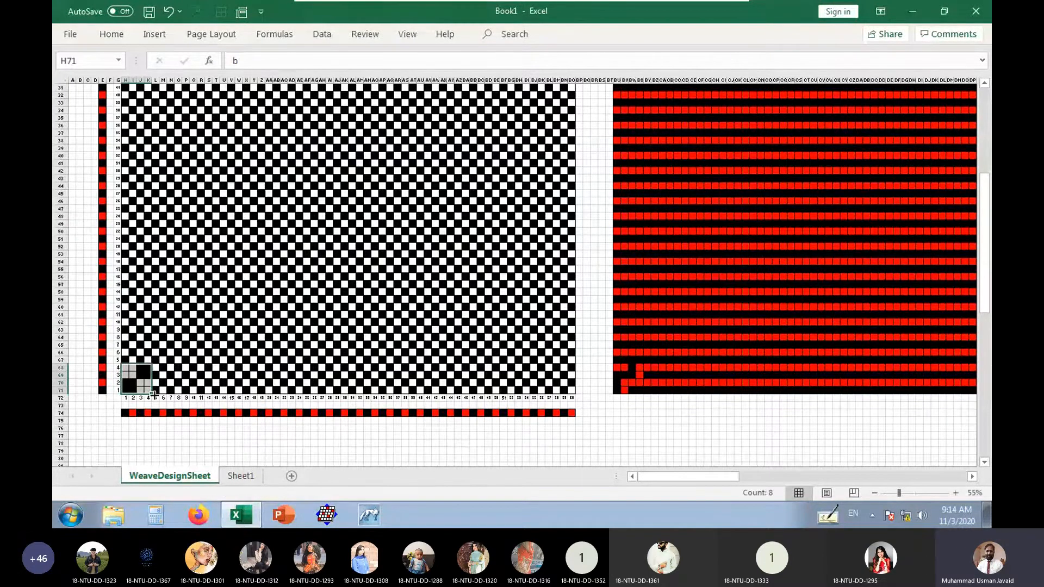
pyautogui.moveTo(154, 395)
pyautogui.mouseDown()
pyautogui.moveTo(573, 400)
pyautogui.moveTo(552, 13)
pyautogui.moveTo(575, 92)
pyautogui.moveTo(423, 287)
pyautogui.mouseUp()
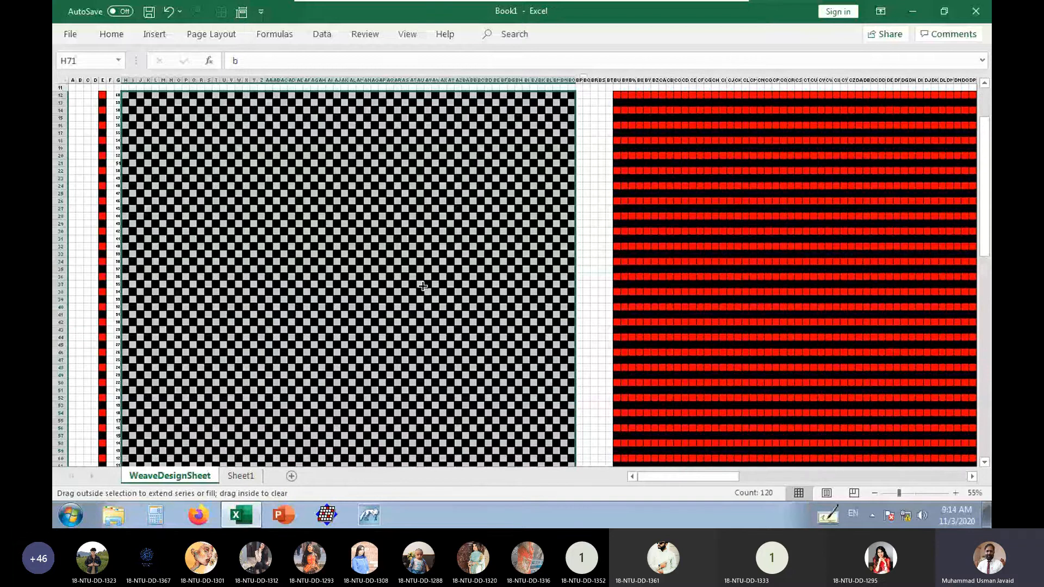
pyautogui.scroll(-7, 423, 286)
pyautogui.click(145, 422)
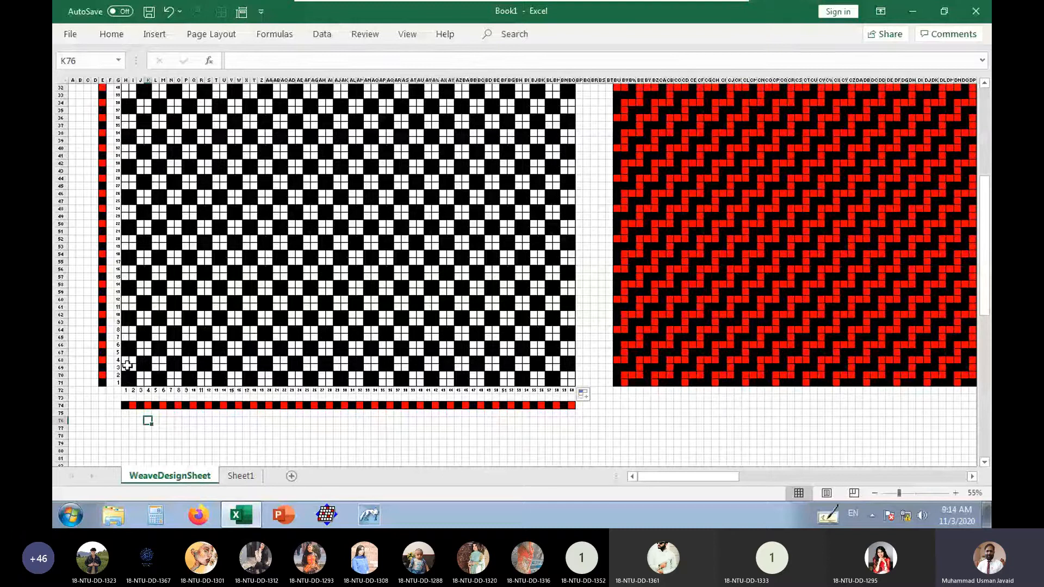
# Change the row 74 colour order to two b and two z in H74:K74 and repeat it across all 60 cells.
pyautogui.moveTo(150, 361); pyautogui.dragTo(100, 405)
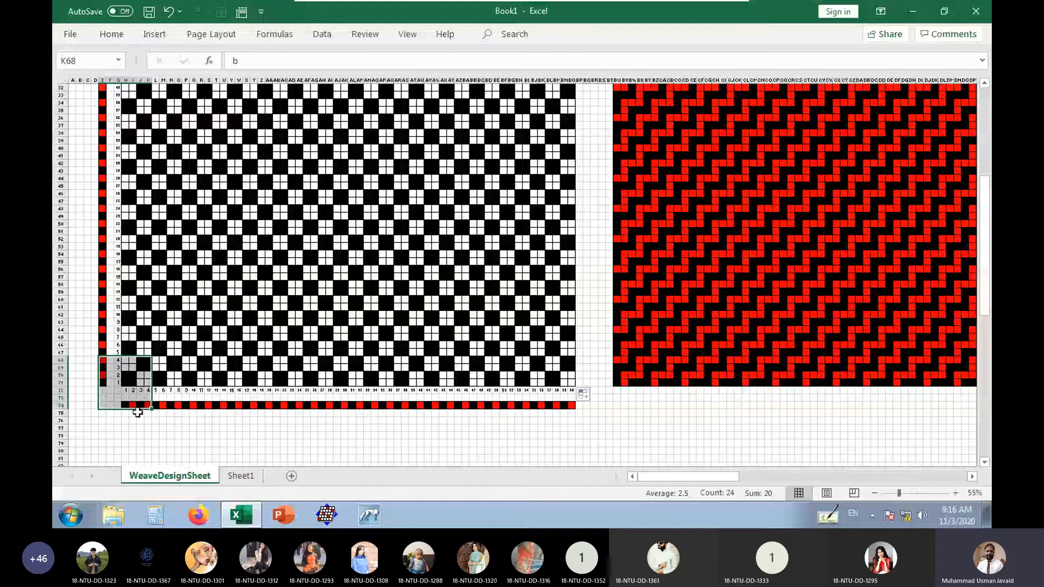
pyautogui.click(125, 428)
pyautogui.click(127, 407)
pyautogui.moveTo(129, 409); pyautogui.dragTo(153, 405)
pyautogui.click(149, 405)
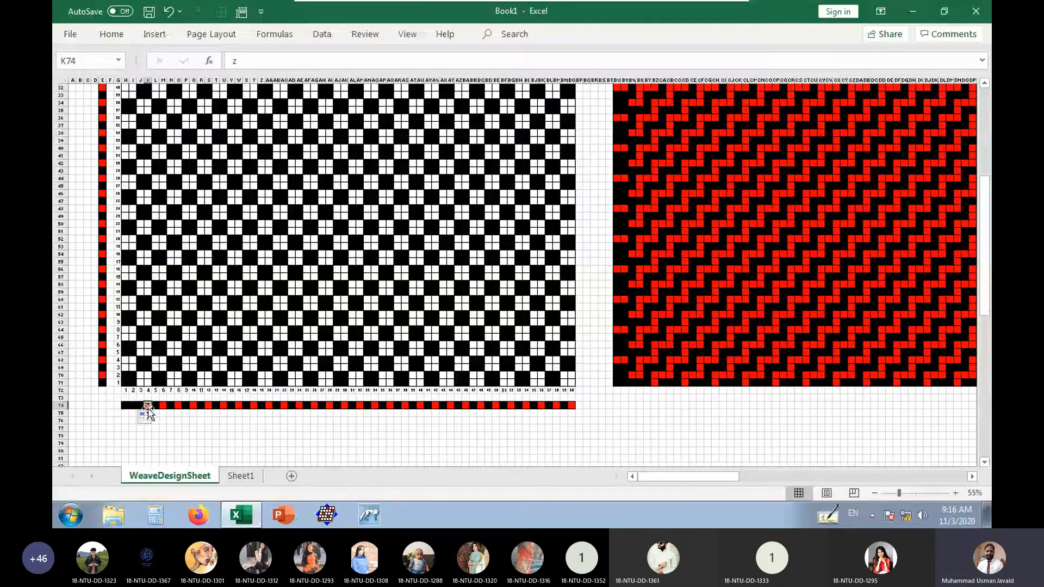
pyautogui.moveTo(152, 409); pyautogui.dragTo(577, 421)
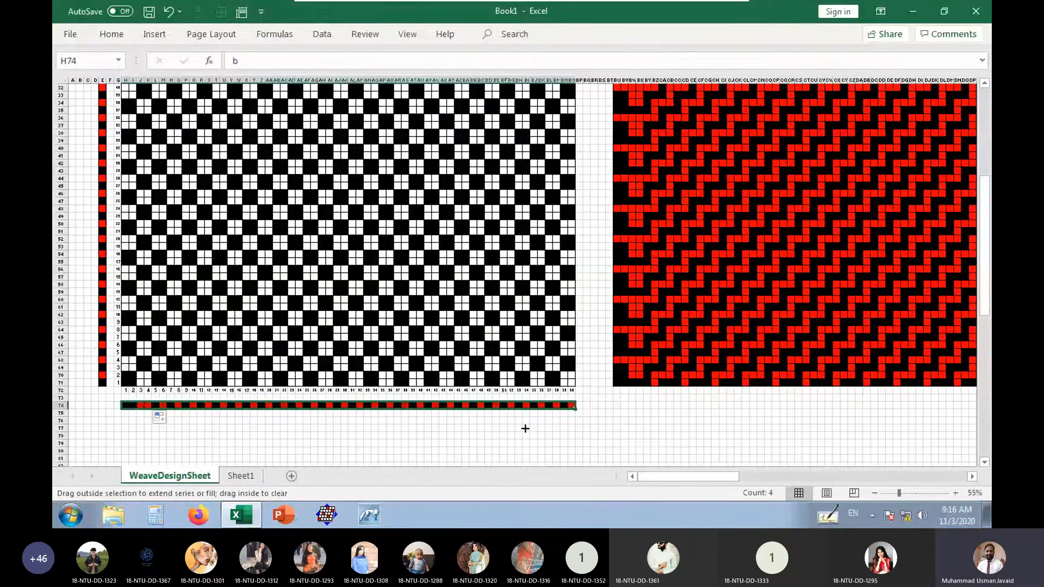
# Change the column E colour order to two b and two z from E71 to E68 and repeat it up to row 12.
pyautogui.click(101, 383)
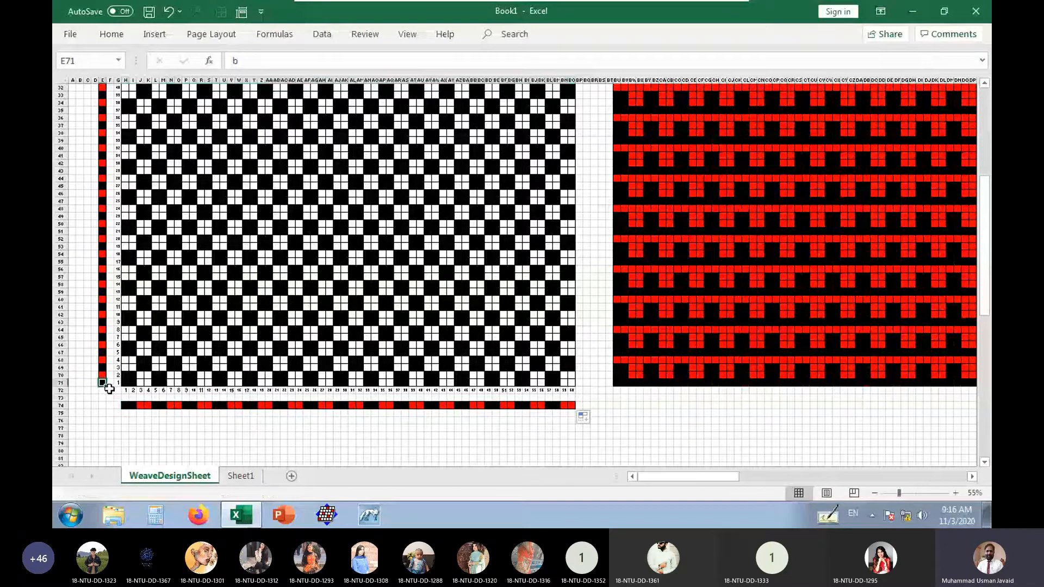
pyautogui.moveTo(105, 382); pyautogui.dragTo(102, 368)
pyautogui.click(101, 360)
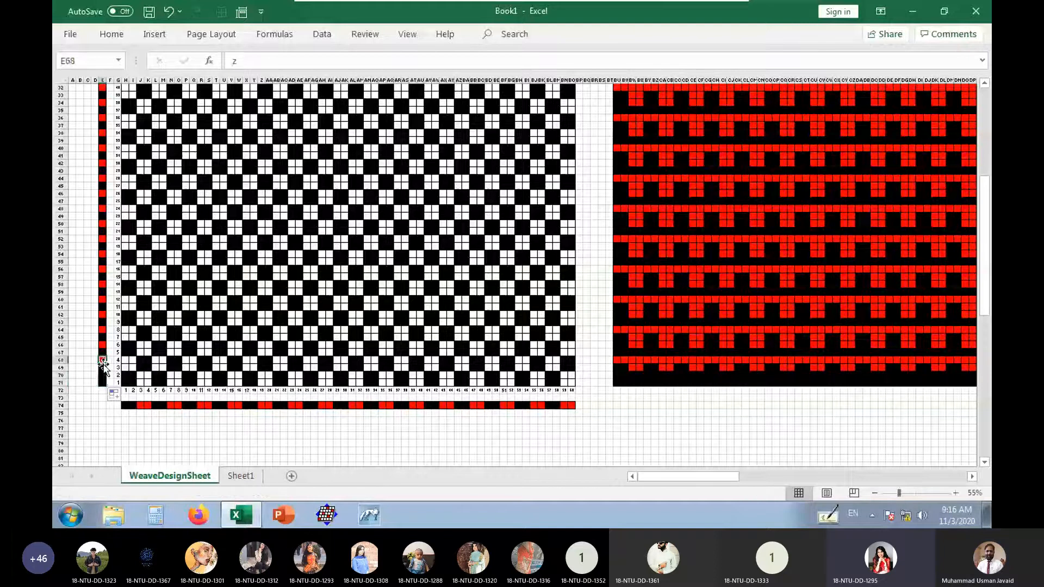
pyautogui.moveTo(107, 364); pyautogui.dragTo(122, 126)
pyautogui.click(95, 393)
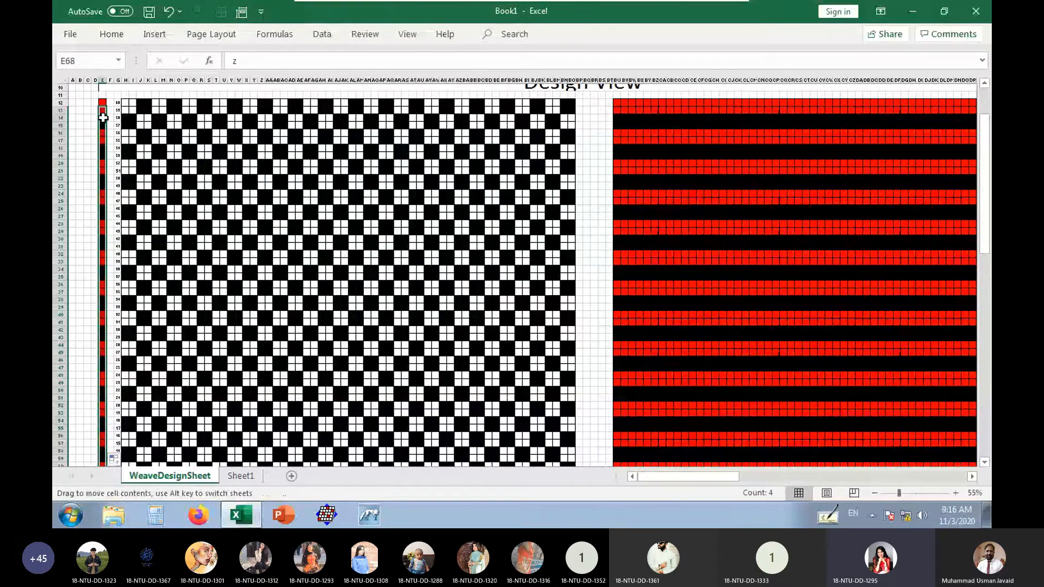
pyautogui.scroll(-2, 226, 244)
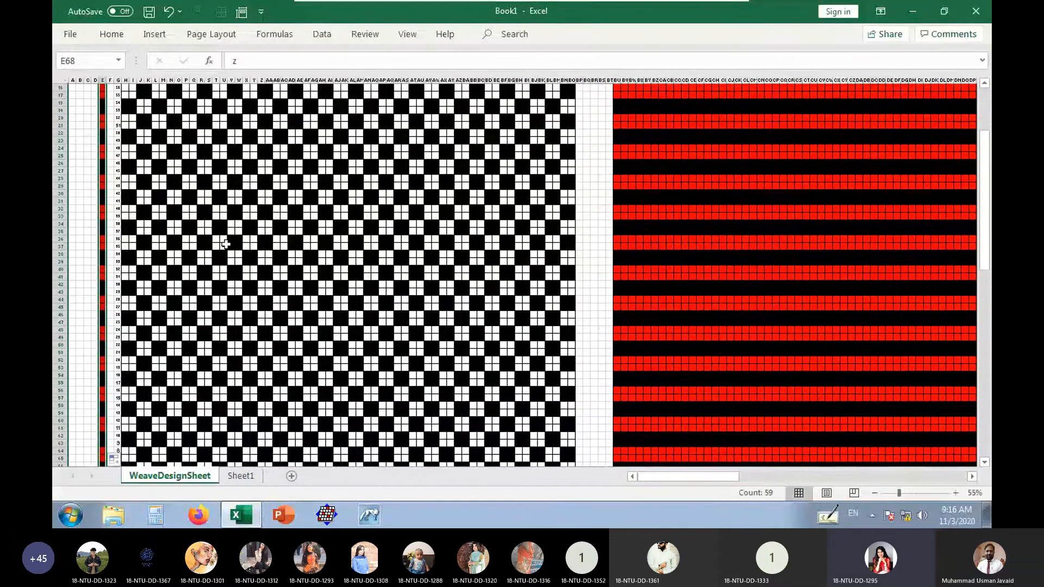
pyautogui.scroll(-1, 226, 245)
pyautogui.scroll(-1, 226, 244)
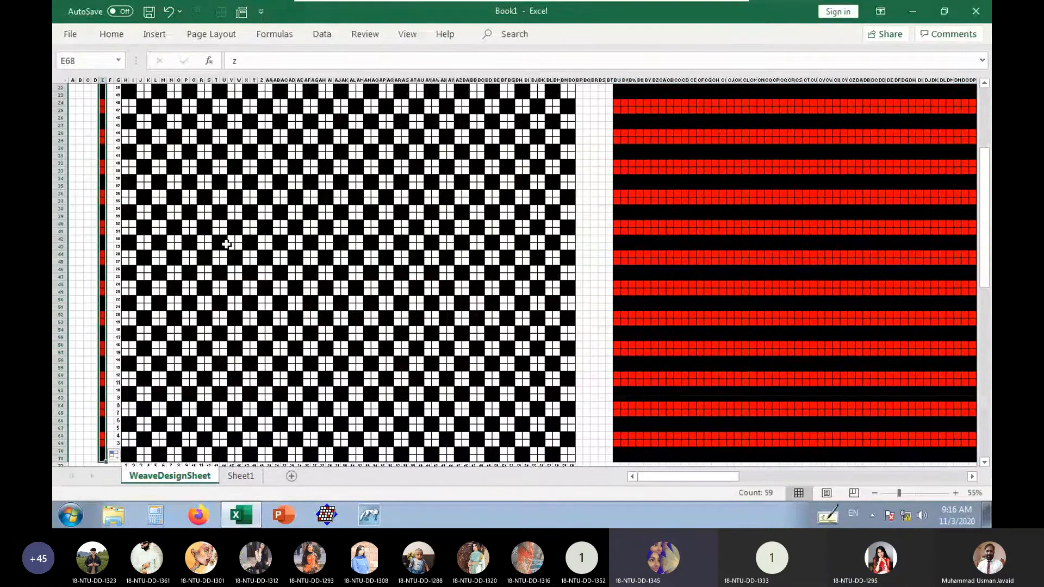
pyautogui.scroll(-2, 225, 244)
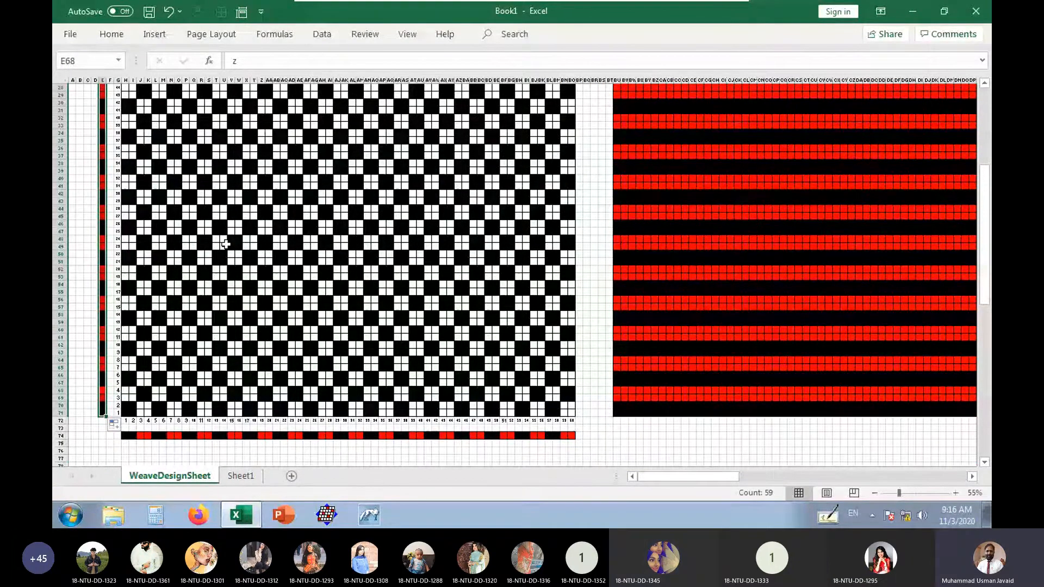
# Select the block H66:M71 to examine the basket weave against its two-and-two colour orders.
pyautogui.click(87, 450)
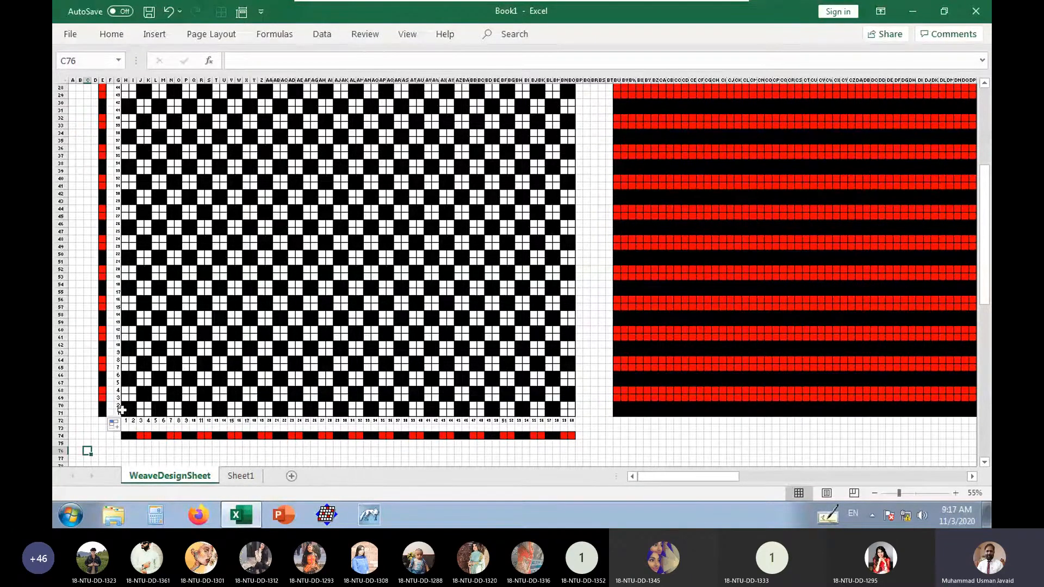
pyautogui.moveTo(122, 410); pyautogui.dragTo(160, 372)
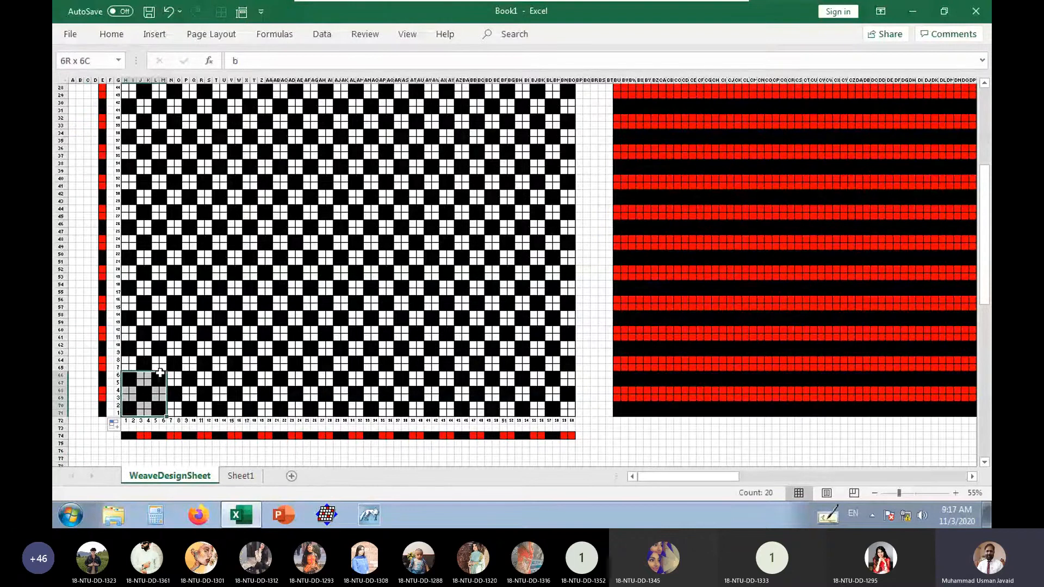
pyautogui.click(192, 397)
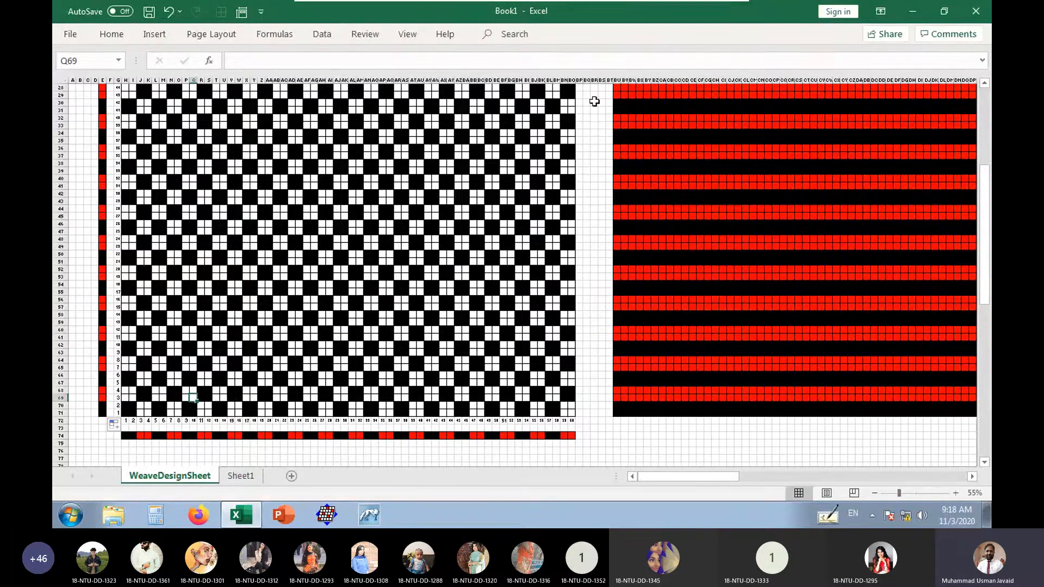
# Switch to the Teams meeting, show its participants and dismiss the recording notice.
pyautogui.moveTo(646, 4)
pyautogui.click(681, 12)
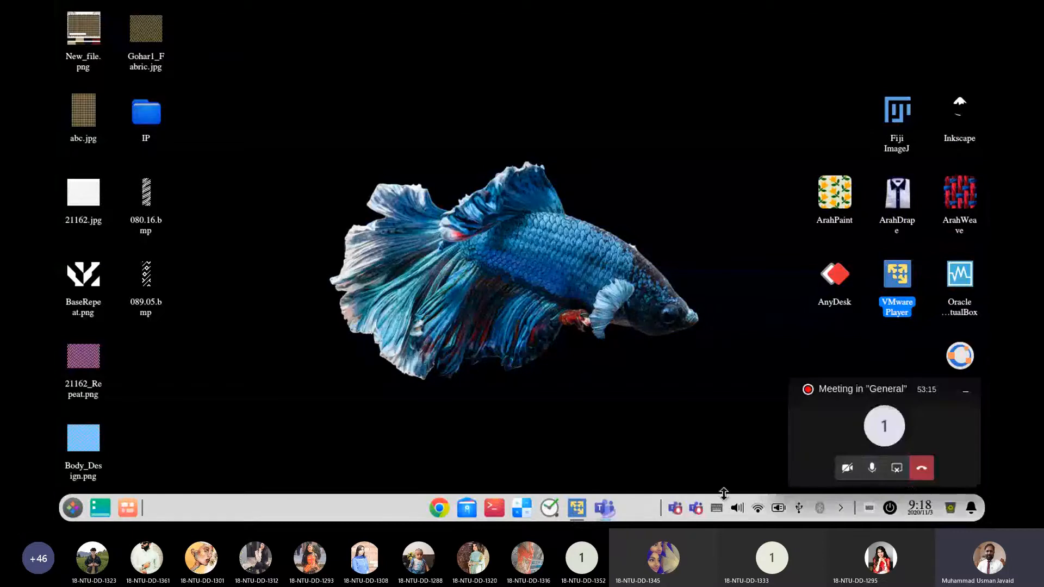
pyautogui.click(945, 425)
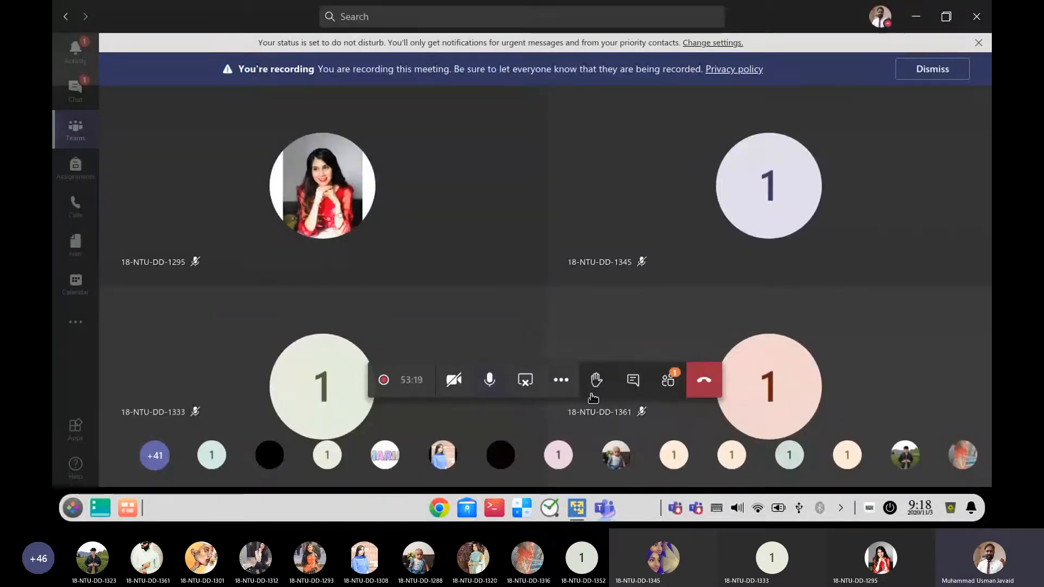
pyautogui.click(668, 383)
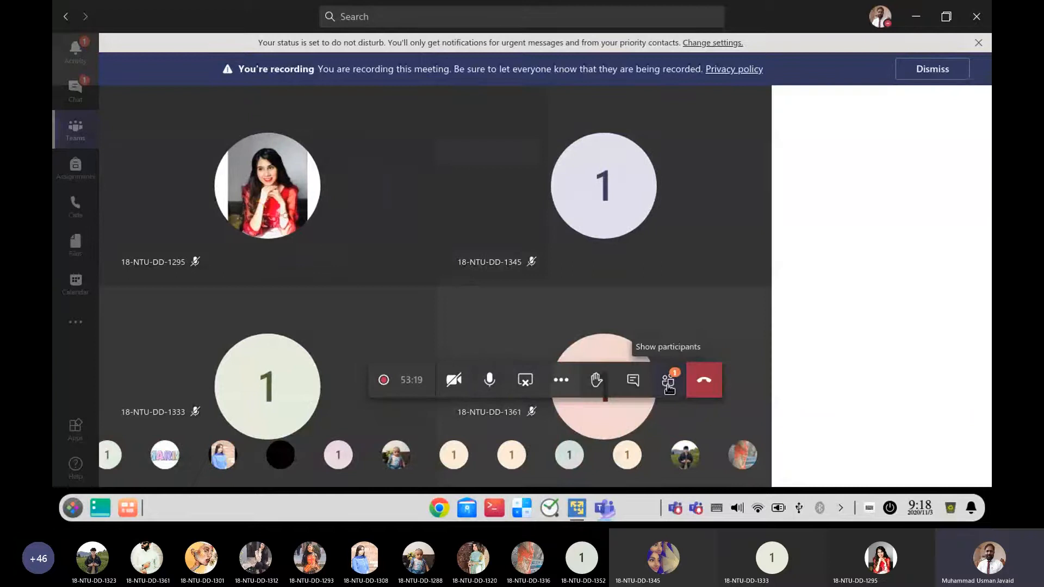
pyautogui.click(945, 71)
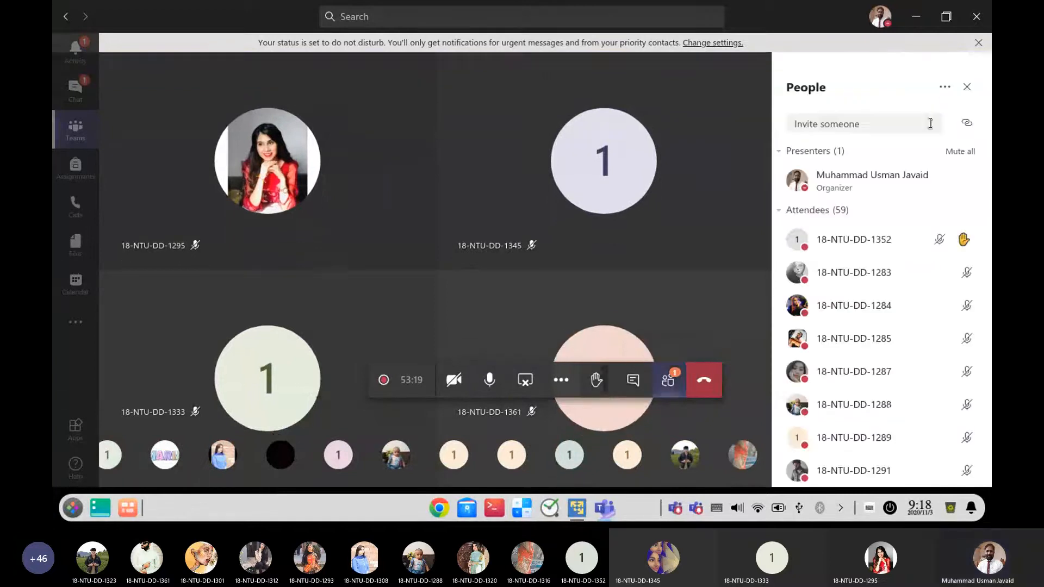
# Download the meeting's attendance list and check for the file in the Downloads folder.
pyautogui.click(945, 87)
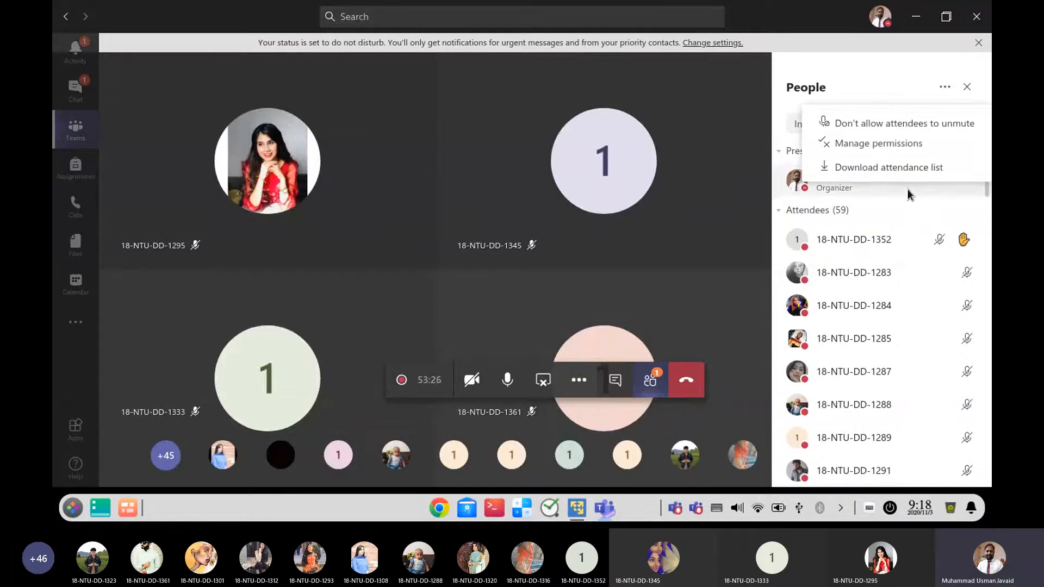
pyautogui.click(843, 178)
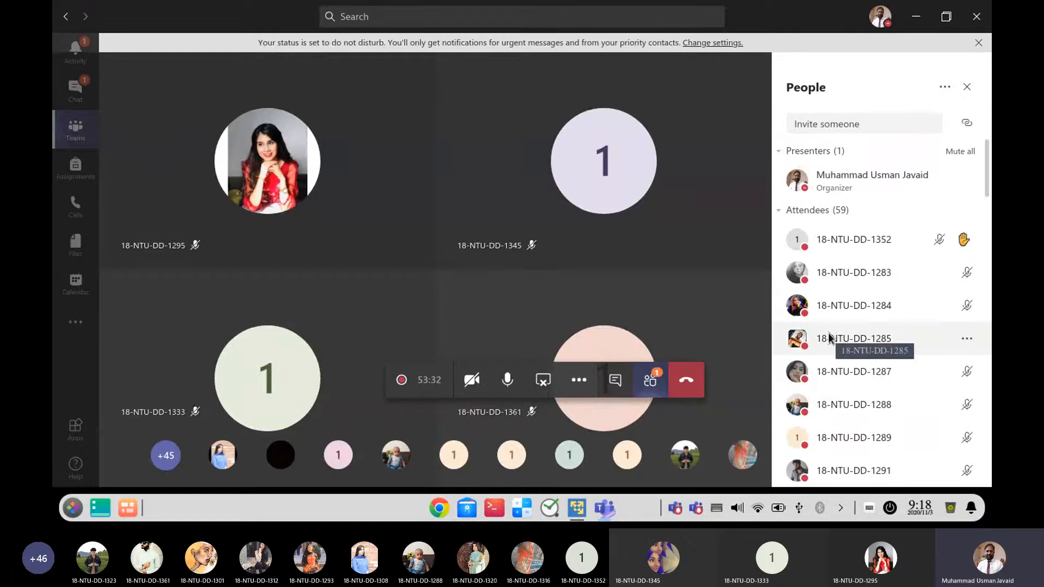
pyautogui.click(946, 87)
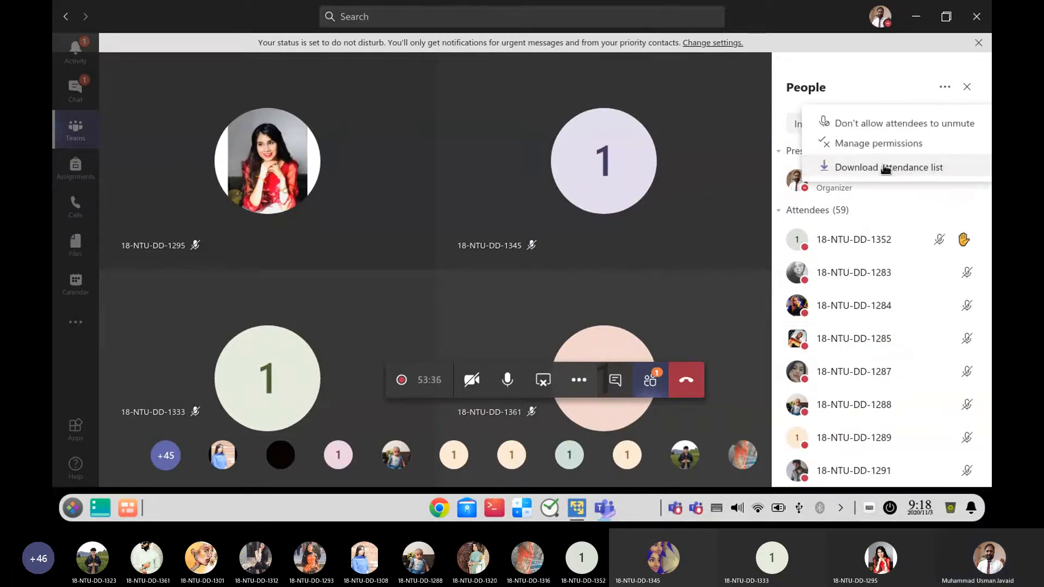
pyautogui.click(828, 304)
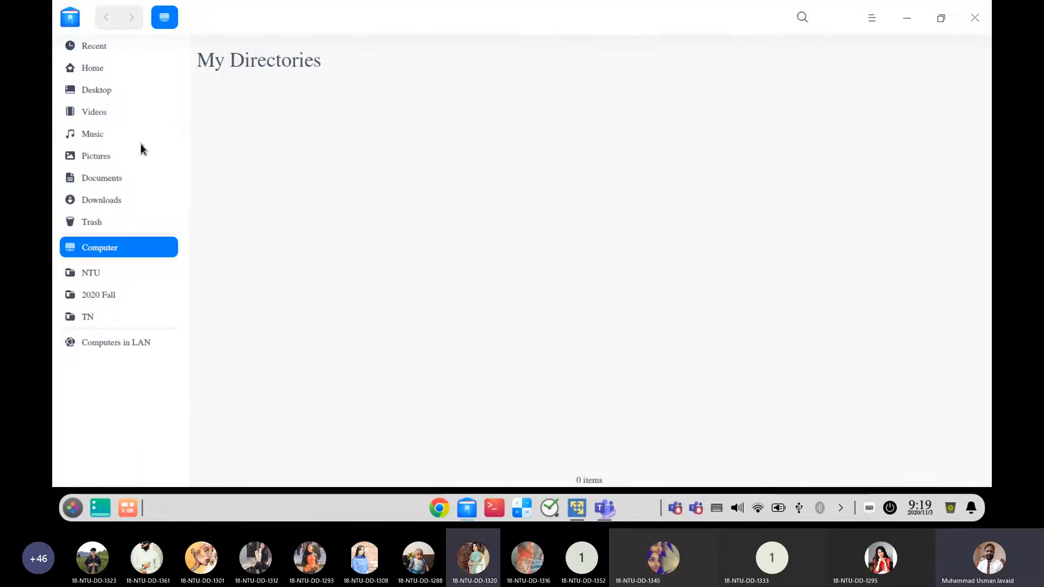
pyautogui.click(129, 200)
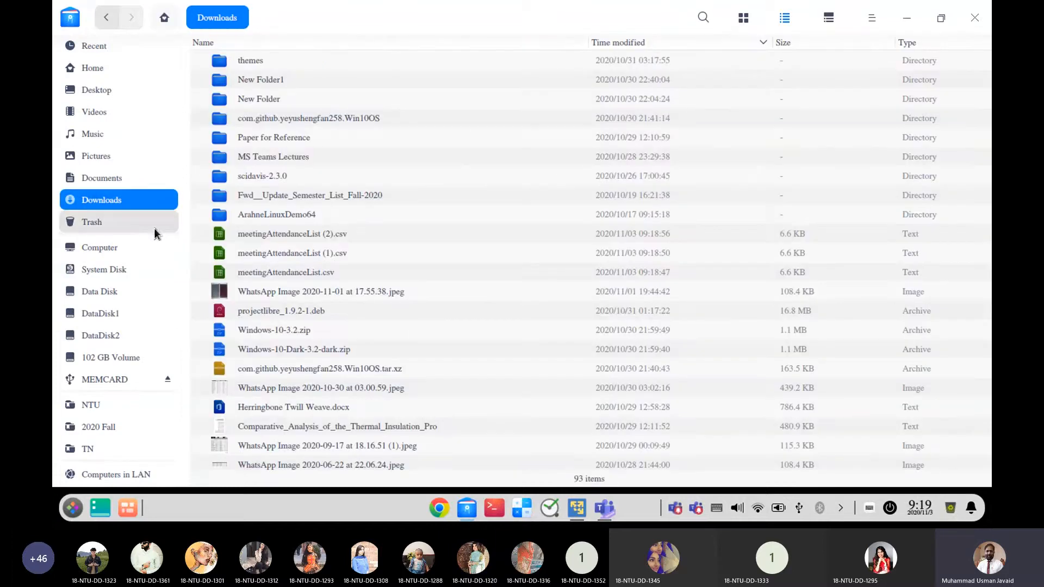
pyautogui.click(906, 18)
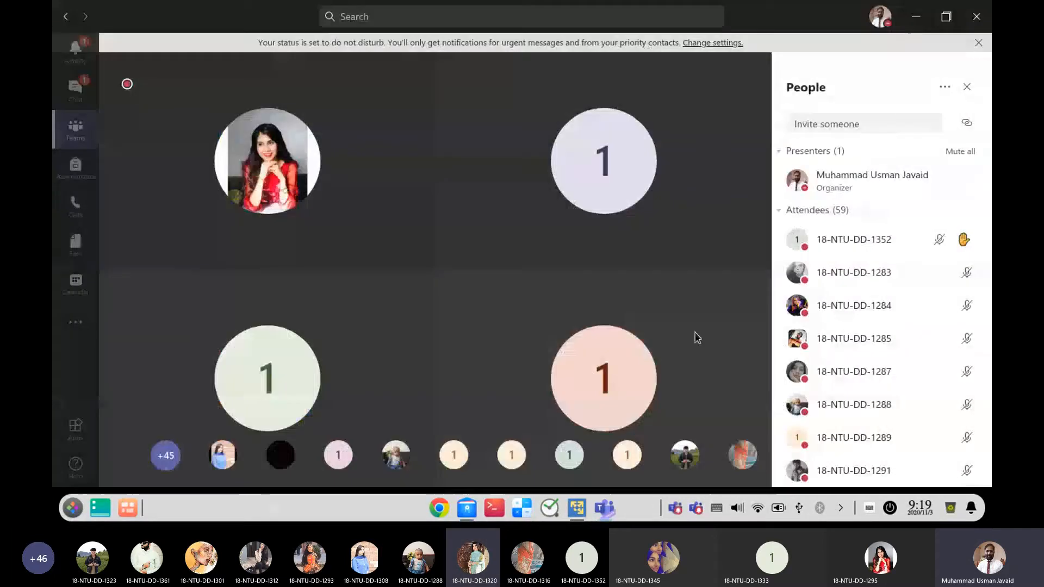
# Stop sharing the screen in the Teams meeting.
pyautogui.moveTo(541, 383)
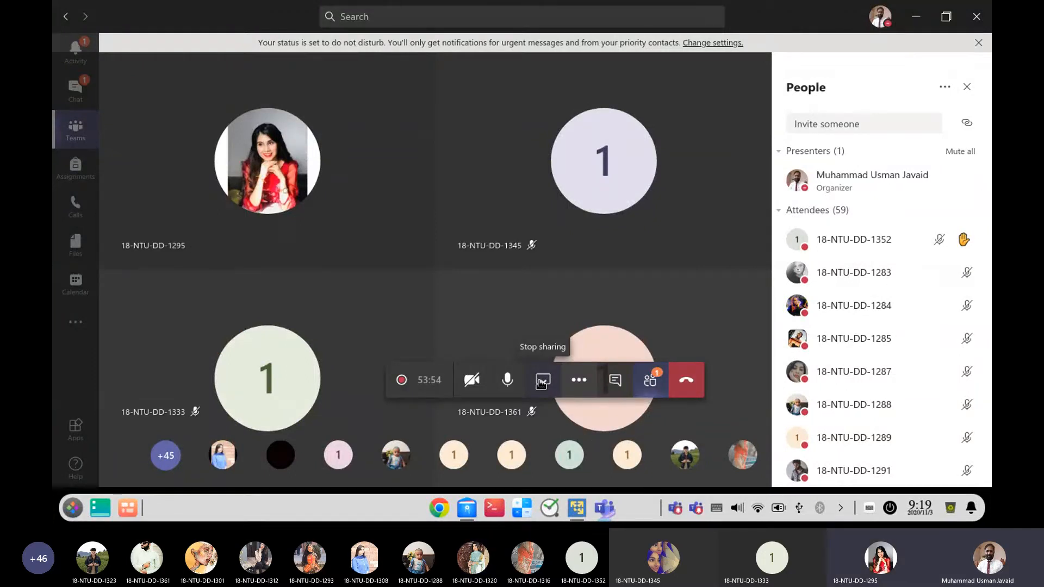
pyautogui.click(541, 383)
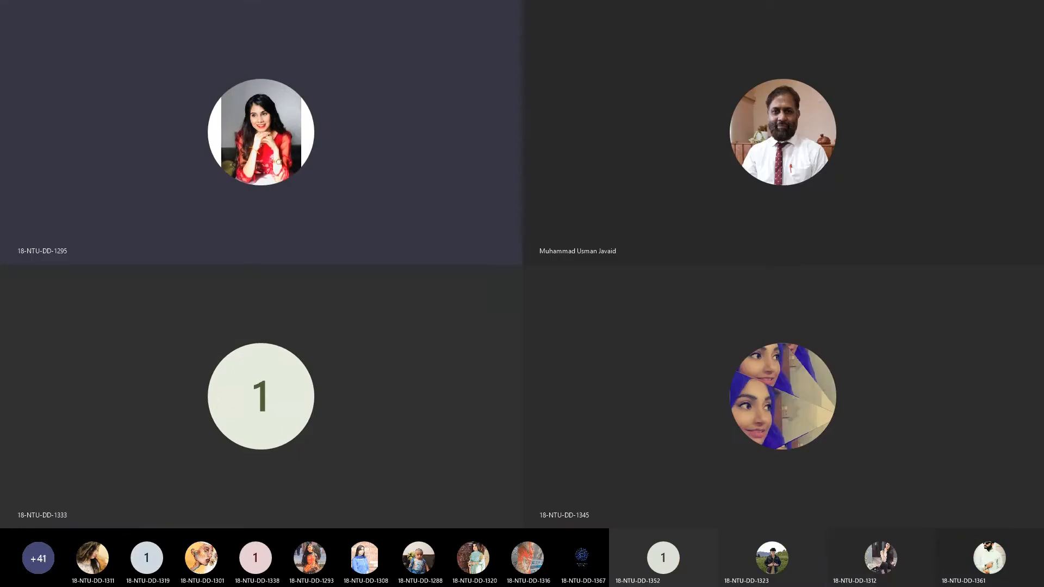